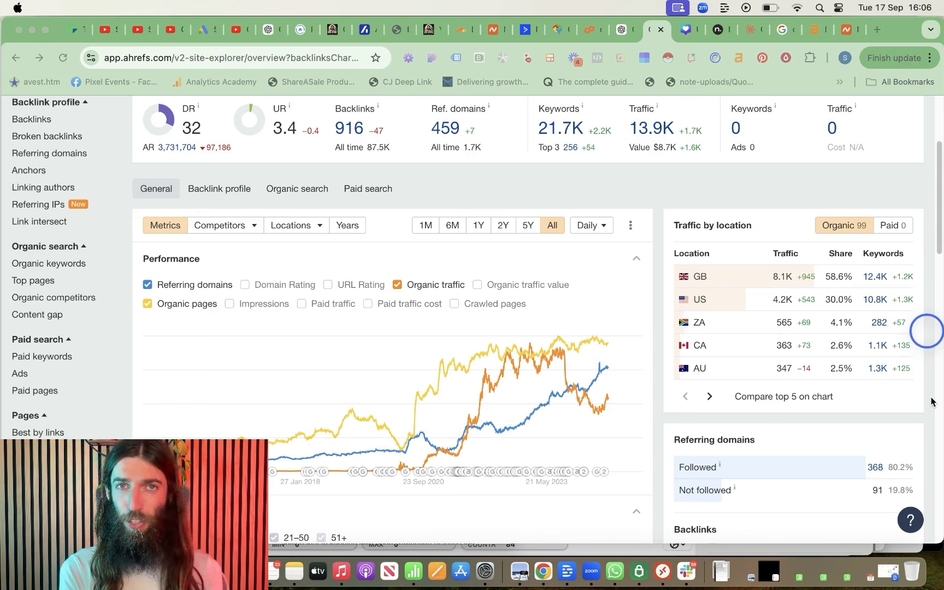
# Step: Zoom out on the Ahrefs overview to see Traffic by location, then move to the case study doc
pyautogui.scroll(1, 932, 402)
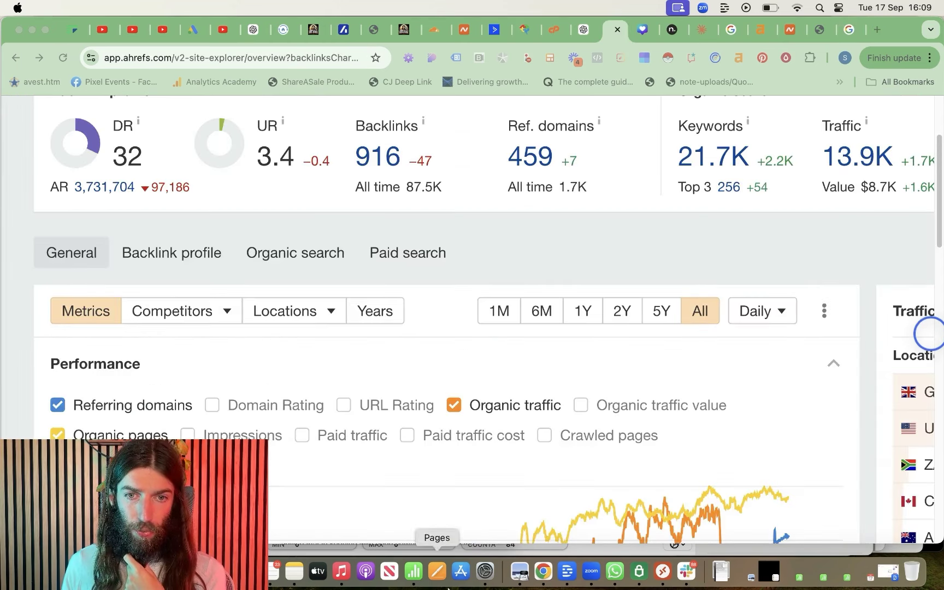
pyautogui.scroll(-3, 774, 193)
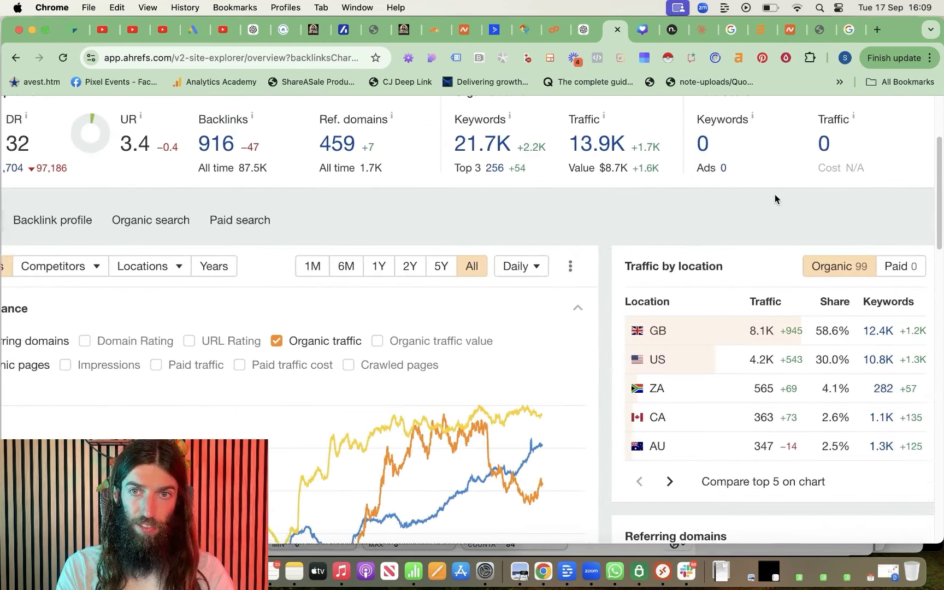
pyautogui.scroll(1, 775, 194)
pyautogui.hscroll(1, 775, 194)
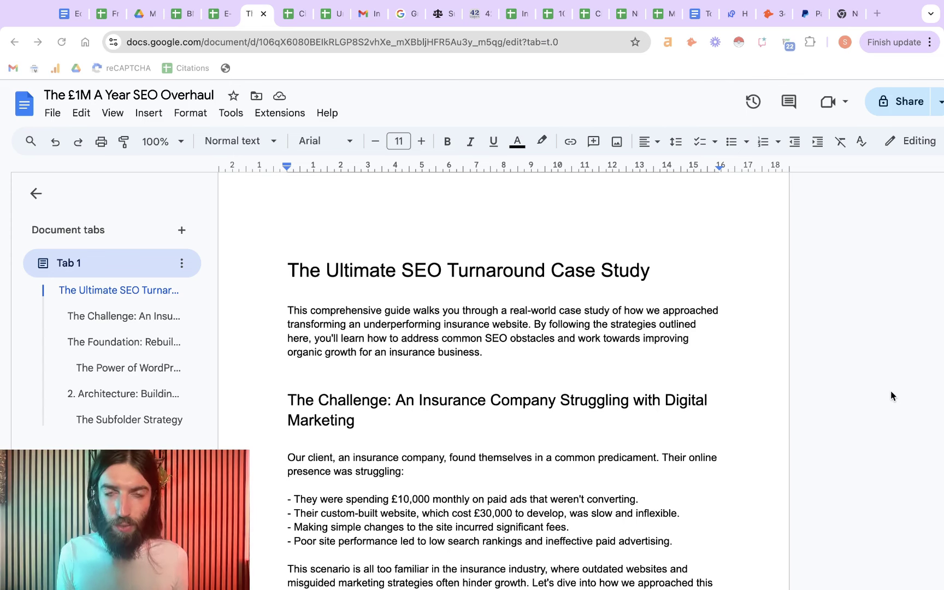
# Step: Jump to the last browser tab, the seojesus.com apply page, with Super+9
pyautogui.press('super+9')
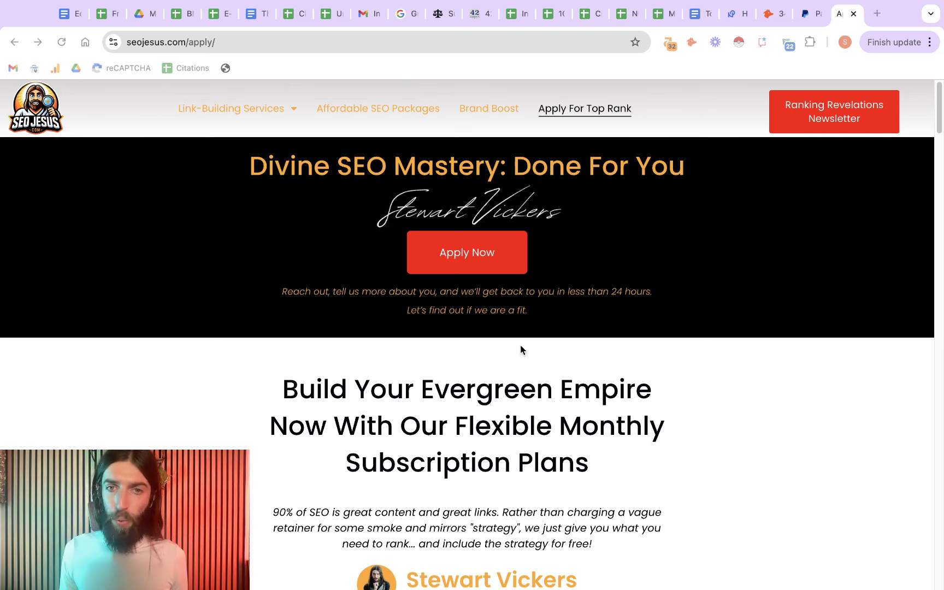
# Step: Scroll the apply page past the monthly plan inclusions down to Results You Can Expect
pyautogui.scroll(-6, 519, 350)
pyautogui.scroll(-1, 530, 353)
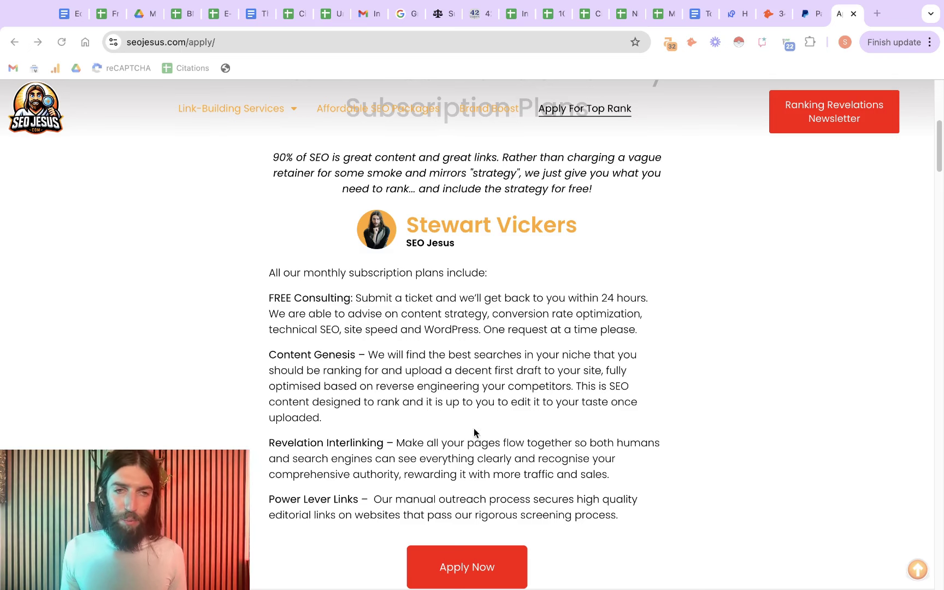
# Step: Scroll through the Search Console graphs (2.58M clicks, 170M impressions) to the Client Testimonials videos
pyautogui.scroll(-8, 473, 429)
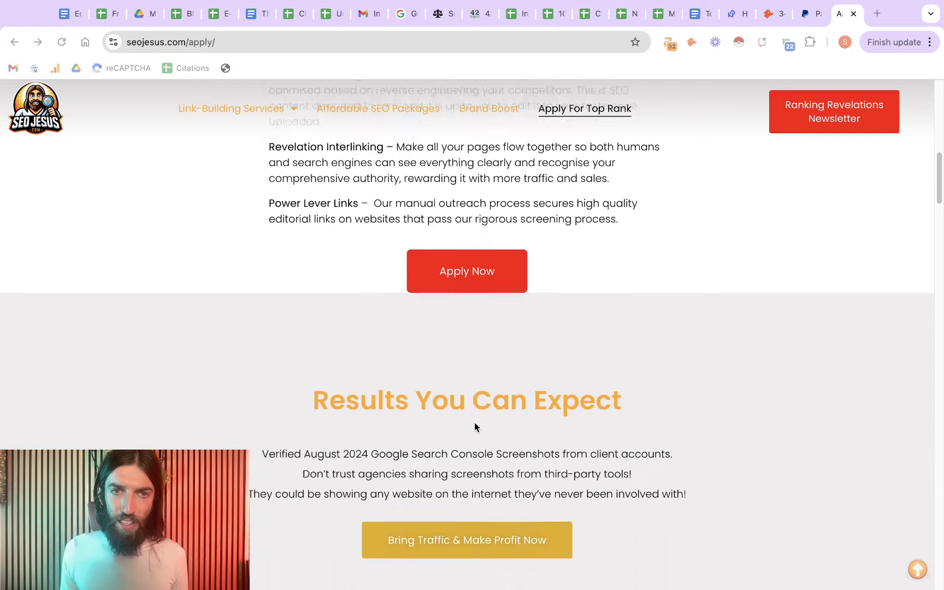
pyautogui.scroll(-6, 474, 423)
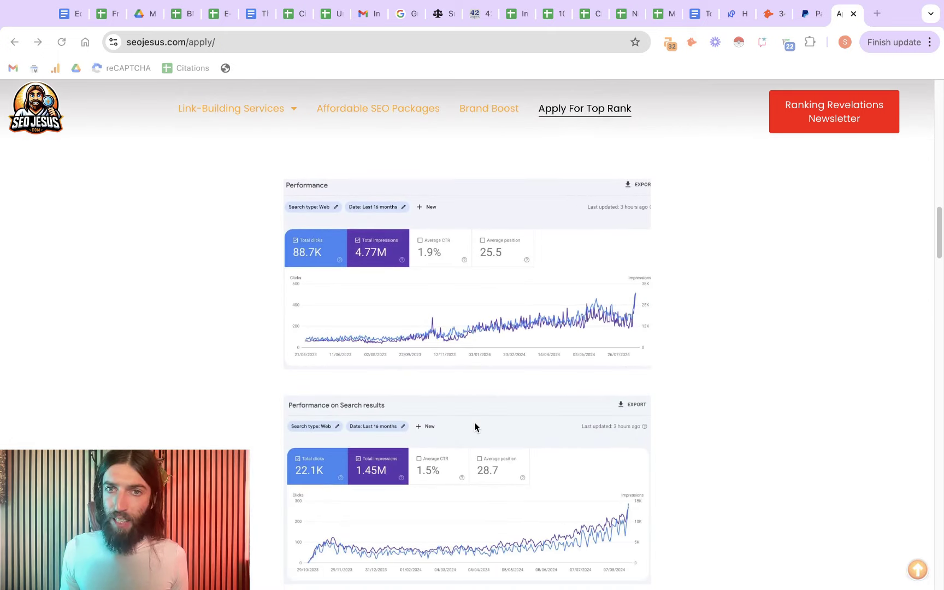
pyautogui.scroll(-2, 475, 424)
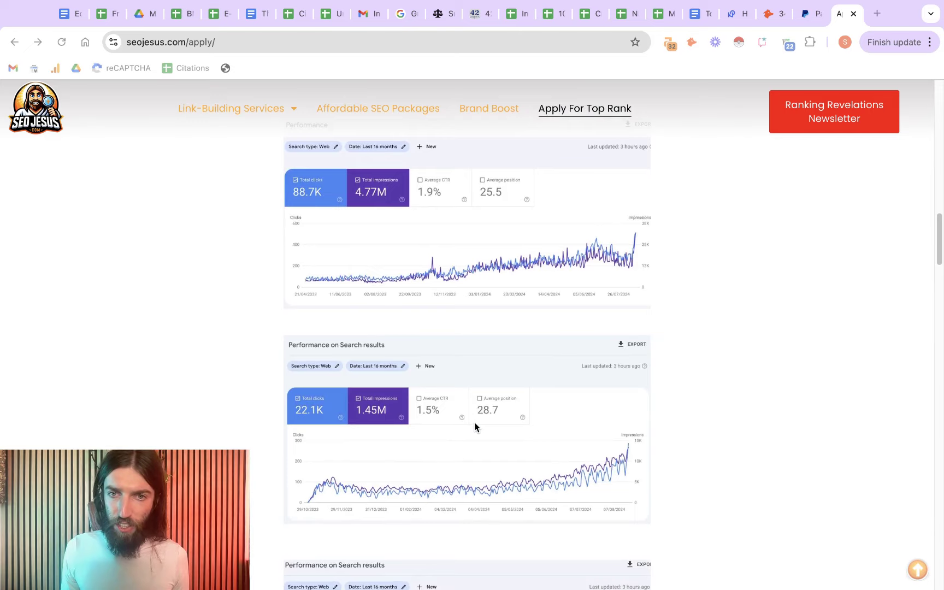
pyautogui.scroll(-6, 474, 424)
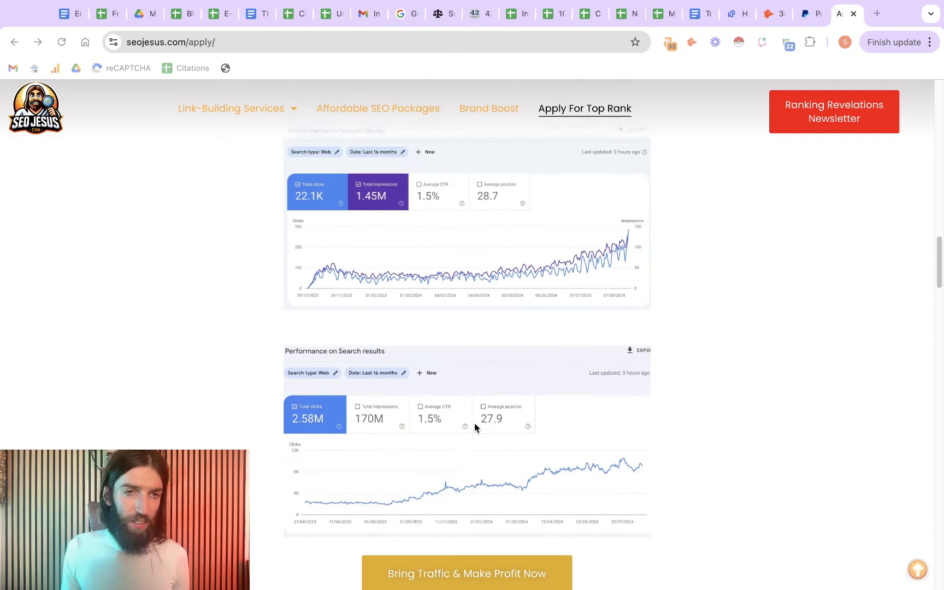
pyautogui.scroll(2, 475, 427)
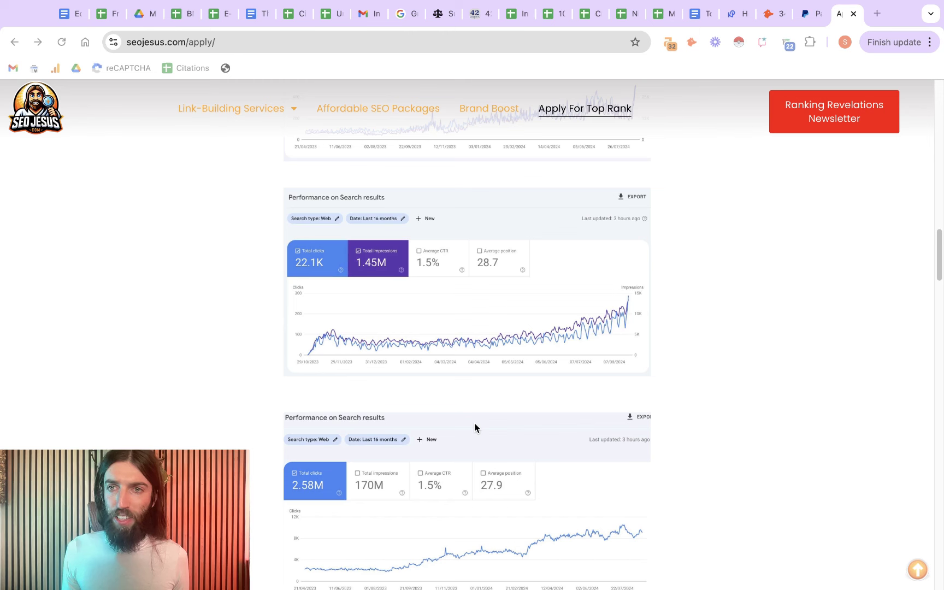
pyautogui.scroll(-2, 703, 358)
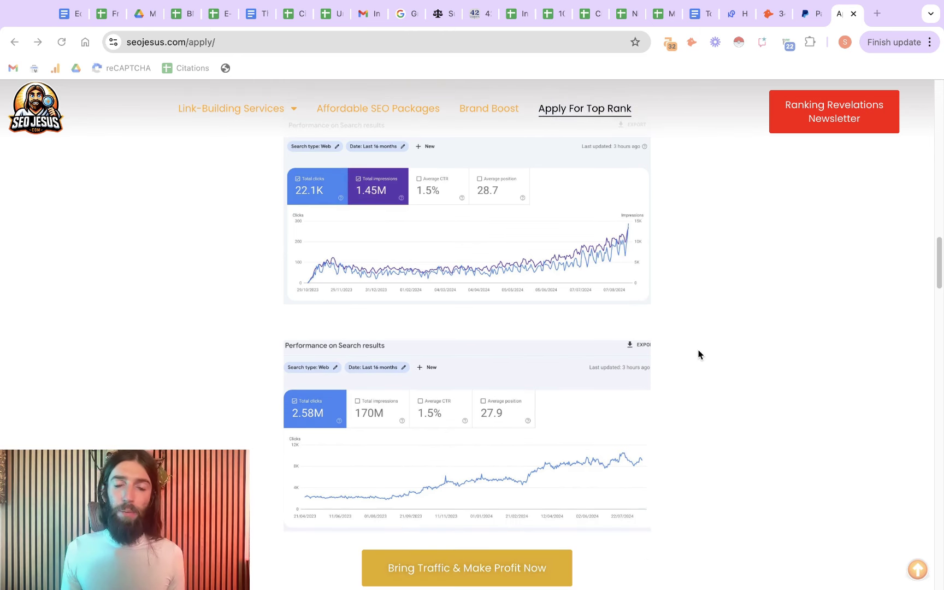
pyautogui.scroll(6, 698, 354)
pyautogui.scroll(-11, 698, 354)
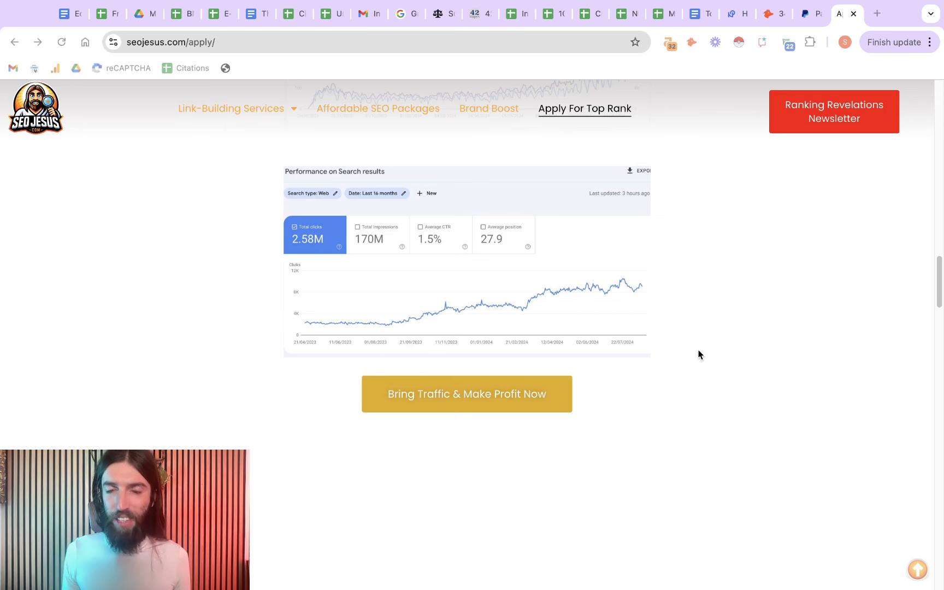
pyautogui.scroll(-10, 885, 363)
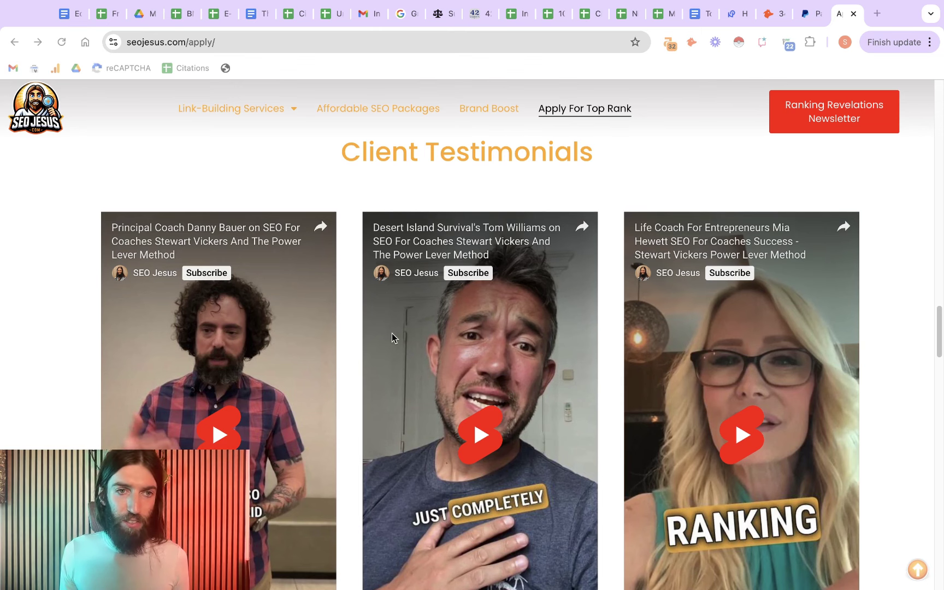
# Step: Scroll down to the Apply Now form, then return to the Ahrefs referring domains and traffic chart
pyautogui.scroll(-10, 392, 339)
pyautogui.scroll(-15, 395, 345)
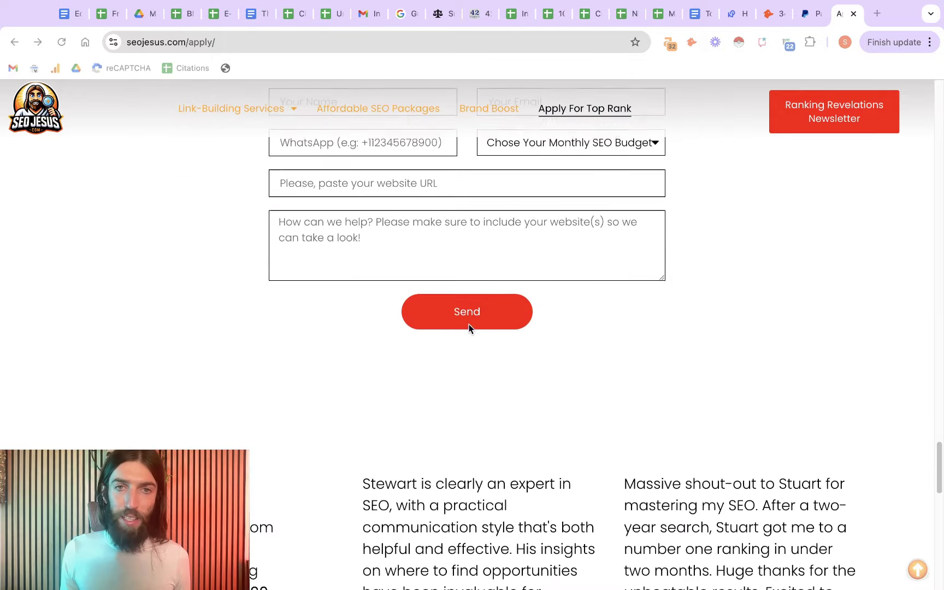
pyautogui.scroll(6, 471, 330)
pyautogui.scroll(-2, 548, 354)
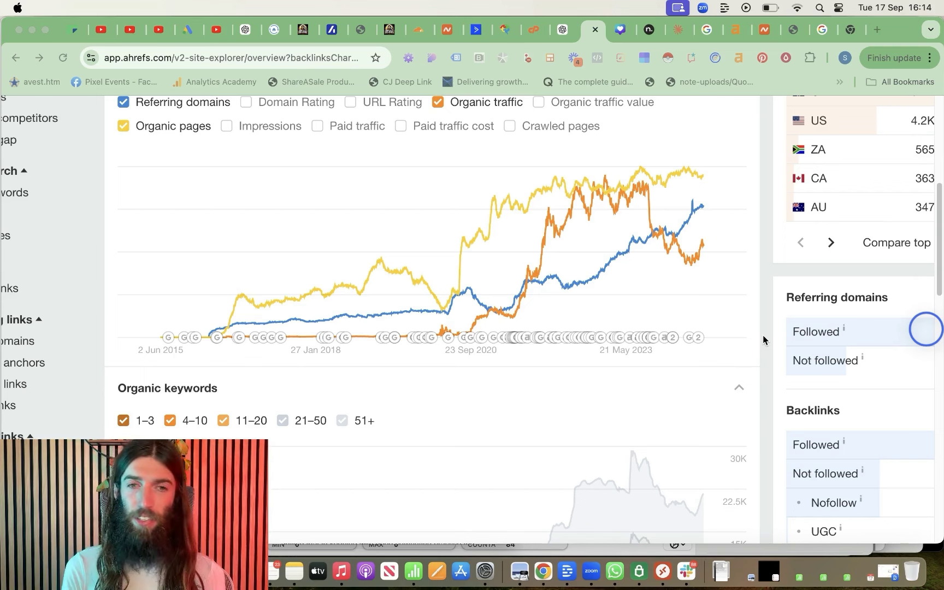
# Step: Zoom into the Ahrefs chart, then move to the Google Doc's site architecture section
pyautogui.scroll(5, 354, 236)
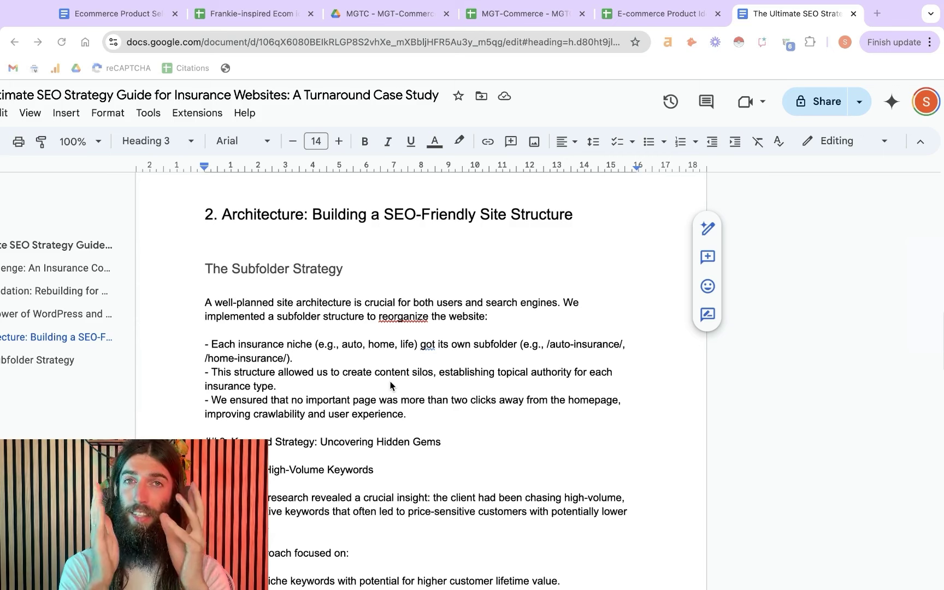
# Step: Scroll the guide to the Subfolder Strategy section and highlight the /auto-insurance/ example path
pyautogui.click(112, 193)
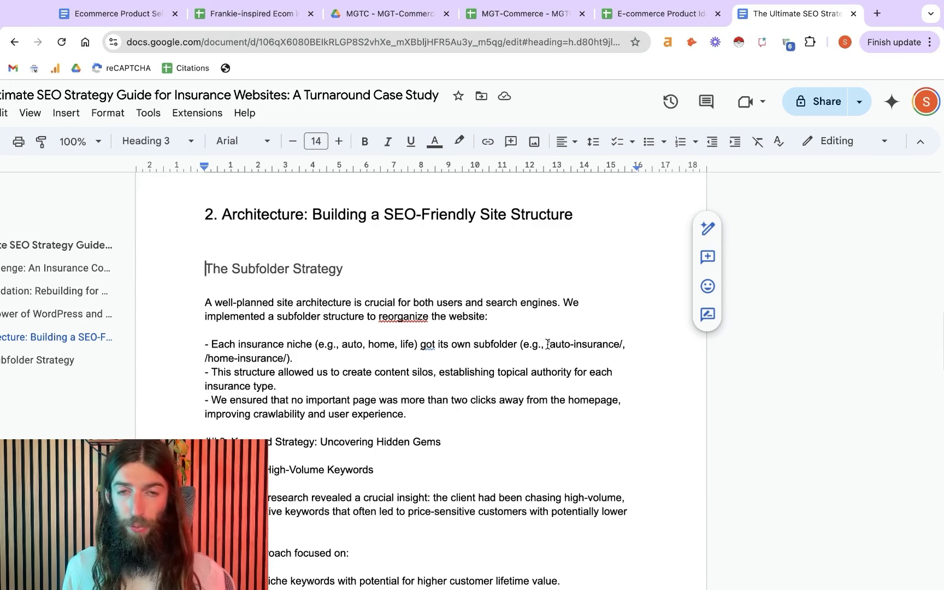
pyautogui.moveTo(594, 346); pyautogui.dragTo(624, 346)
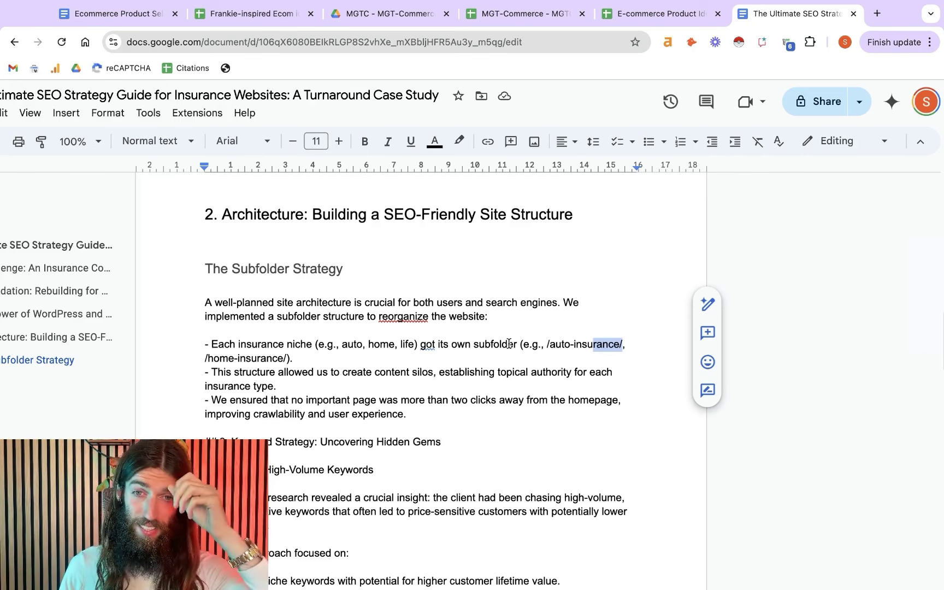
pyautogui.scroll(-3, 670, 315)
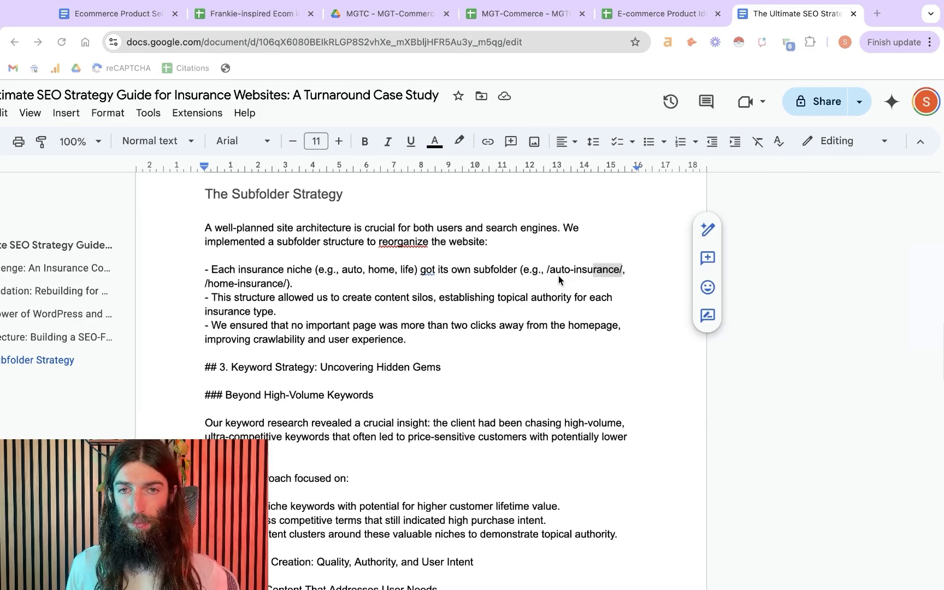
pyautogui.press('super+Tab')
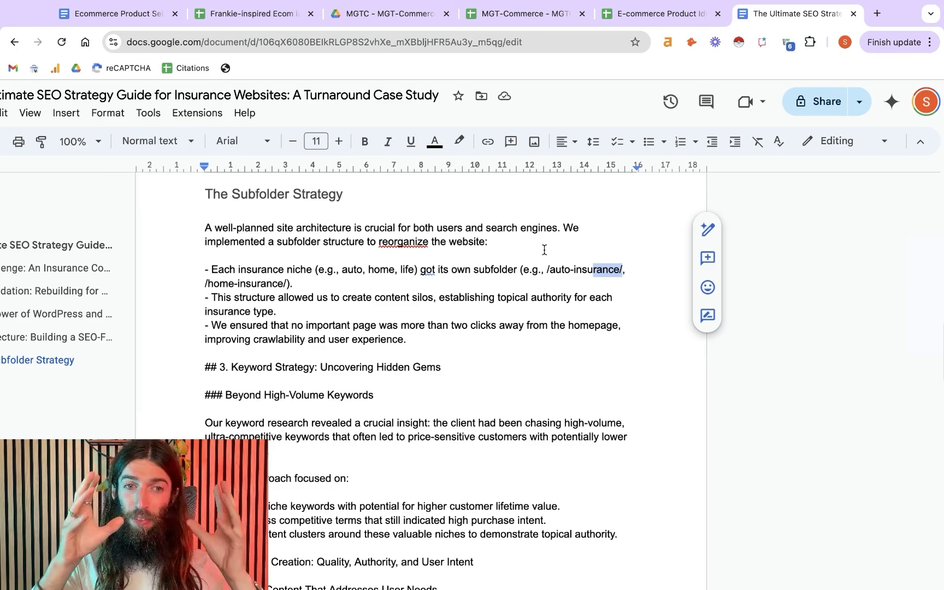
pyautogui.moveTo(549, 270); pyautogui.dragTo(600, 270)
pyautogui.click(603, 270)
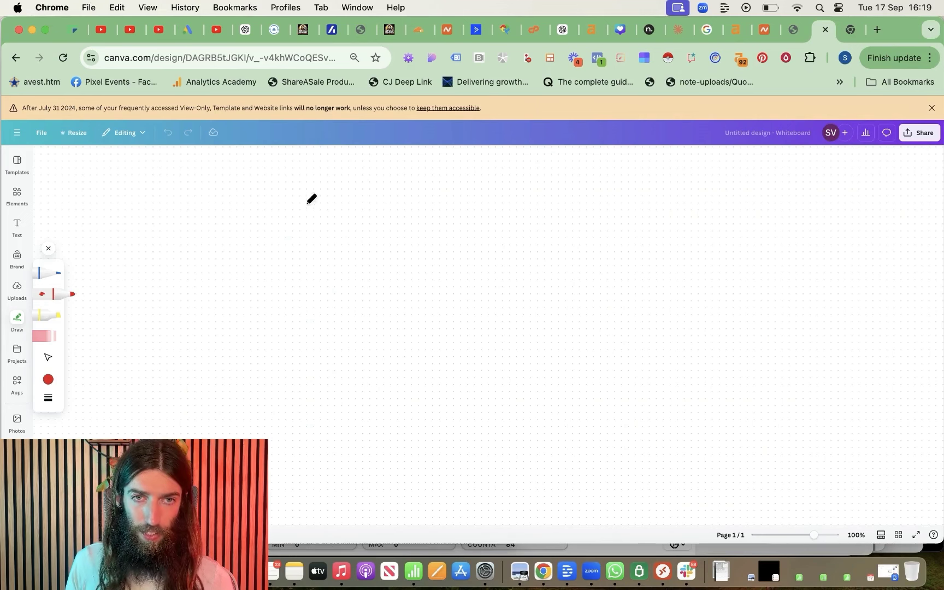
# Step: Draw the red page outline, a header divider and two menu-item dashes in the header
pyautogui.moveTo(306, 185); pyautogui.dragTo(316, 524)
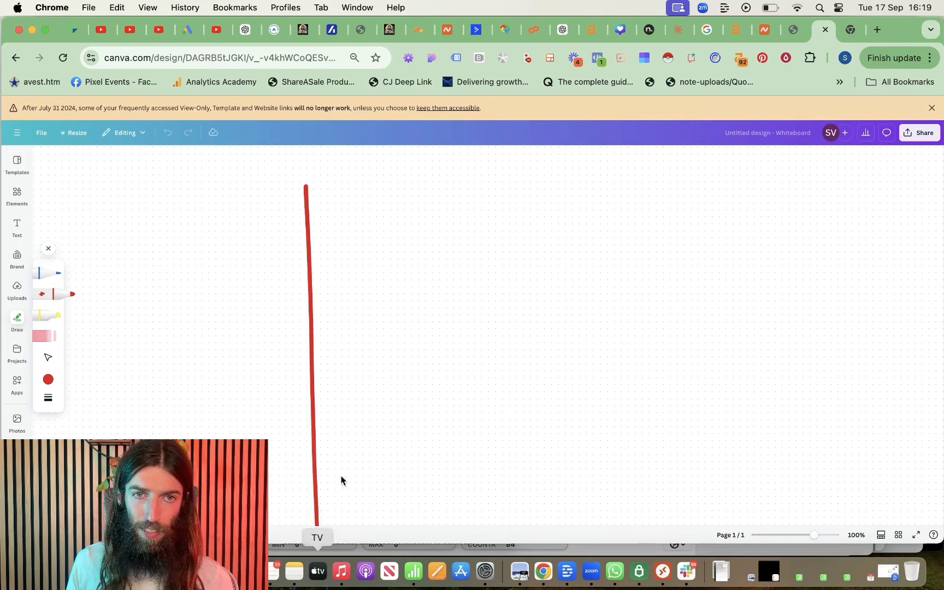
pyautogui.moveTo(306, 184)
pyautogui.mouseDown()
pyautogui.moveTo(607, 182)
pyautogui.moveTo(797, 320)
pyautogui.moveTo(806, 541)
pyautogui.mouseUp()
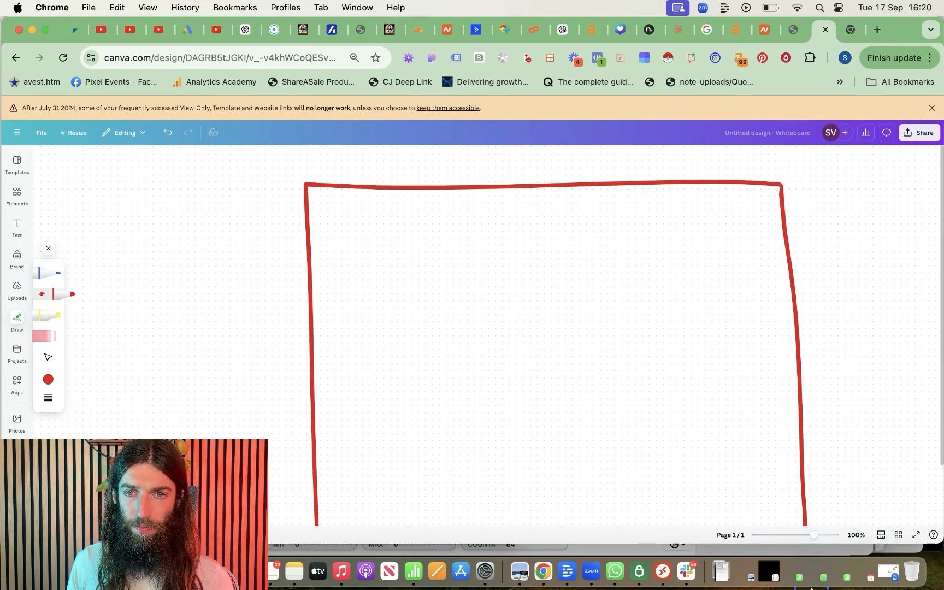
pyautogui.moveTo(305, 241); pyautogui.dragTo(789, 237)
pyautogui.moveTo(413, 210); pyautogui.dragTo(622, 209)
# Step: Mark off a band under the header and sketch short text-line dashes in it
pyautogui.scroll(-1, 546, 175)
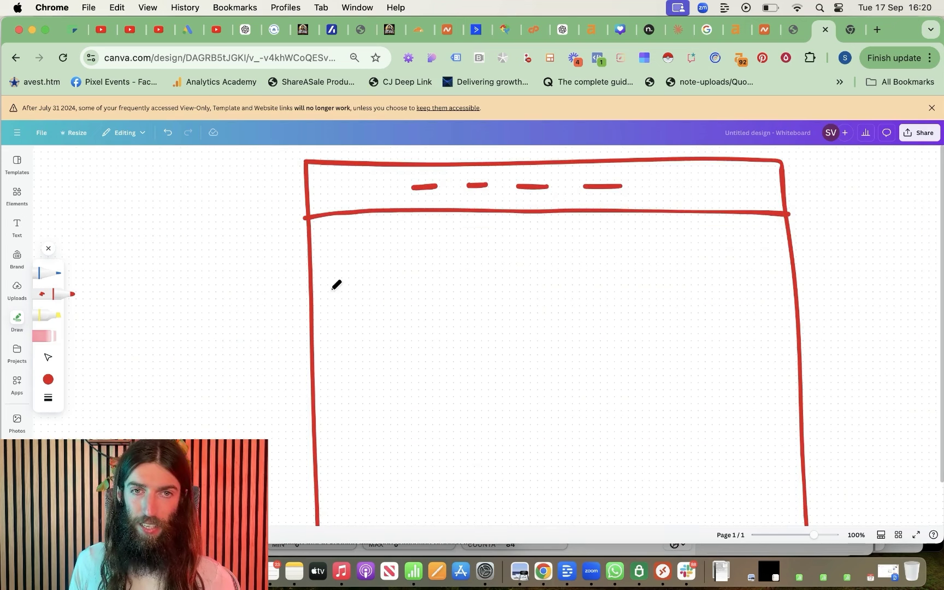
pyautogui.moveTo(309, 299); pyautogui.dragTo(792, 298)
pyautogui.moveTo(392, 224); pyautogui.dragTo(441, 230)
pyautogui.moveTo(386, 251); pyautogui.dragTo(416, 250)
pyautogui.moveTo(382, 273); pyautogui.dragTo(420, 272)
pyautogui.moveTo(394, 287); pyautogui.dragTo(423, 280)
pyautogui.moveTo(458, 229)
pyautogui.mouseDown()
pyautogui.moveTo(486, 226)
pyautogui.moveTo(480, 250)
pyautogui.moveTo(411, 304)
pyautogui.mouseUp()
# Step: Hand-letter the words SALES PAGE in large freehand red strokes
pyautogui.scroll(-3, 592, 251)
pyautogui.moveTo(469, 298)
pyautogui.mouseDown()
pyautogui.moveTo(501, 253)
pyautogui.moveTo(520, 295)
pyautogui.mouseUp()
pyautogui.moveTo(484, 283); pyautogui.dragTo(501, 288)
pyautogui.moveTo(530, 251)
pyautogui.mouseDown()
pyautogui.moveTo(517, 287)
pyautogui.moveTo(558, 289)
pyautogui.mouseUp()
pyautogui.moveTo(602, 257); pyautogui.dragTo(608, 300)
pyautogui.moveTo(629, 260); pyautogui.dragTo(615, 294)
pyautogui.moveTo(431, 328); pyautogui.dragTo(413, 416)
pyautogui.moveTo(445, 378)
pyautogui.mouseDown()
pyautogui.moveTo(499, 295)
pyautogui.moveTo(510, 382)
pyautogui.mouseUp()
pyautogui.scroll(-3, 514, 333)
pyautogui.moveTo(568, 253); pyautogui.dragTo(579, 284)
pyautogui.moveTo(632, 256); pyautogui.dragTo(618, 296)
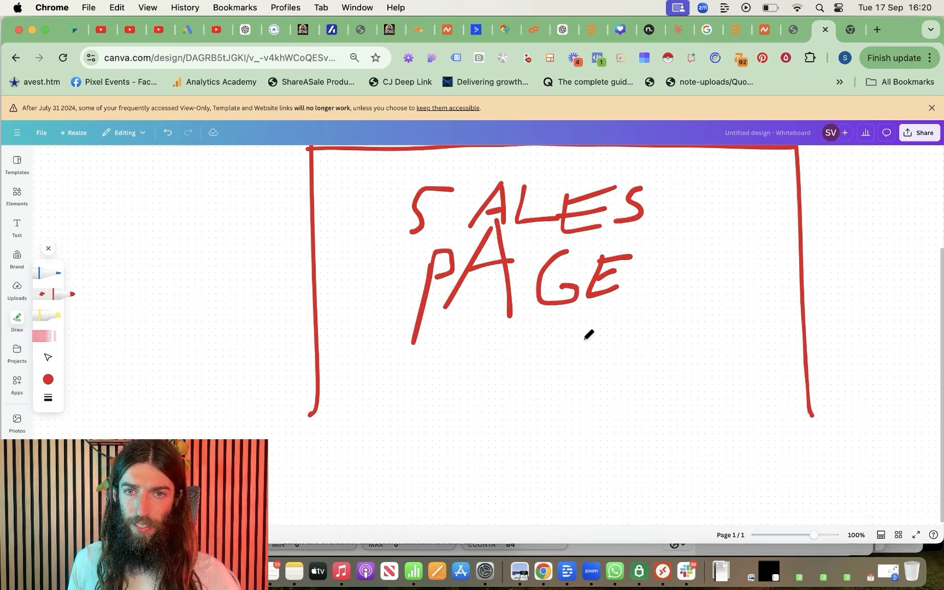
# Step: Draw a button box under PAGE and extend the page outline's sides downward
pyautogui.moveTo(586, 335)
pyautogui.mouseDown()
pyautogui.moveTo(683, 331)
pyautogui.moveTo(677, 379)
pyautogui.moveTo(569, 350)
pyautogui.moveTo(591, 337)
pyautogui.mouseUp()
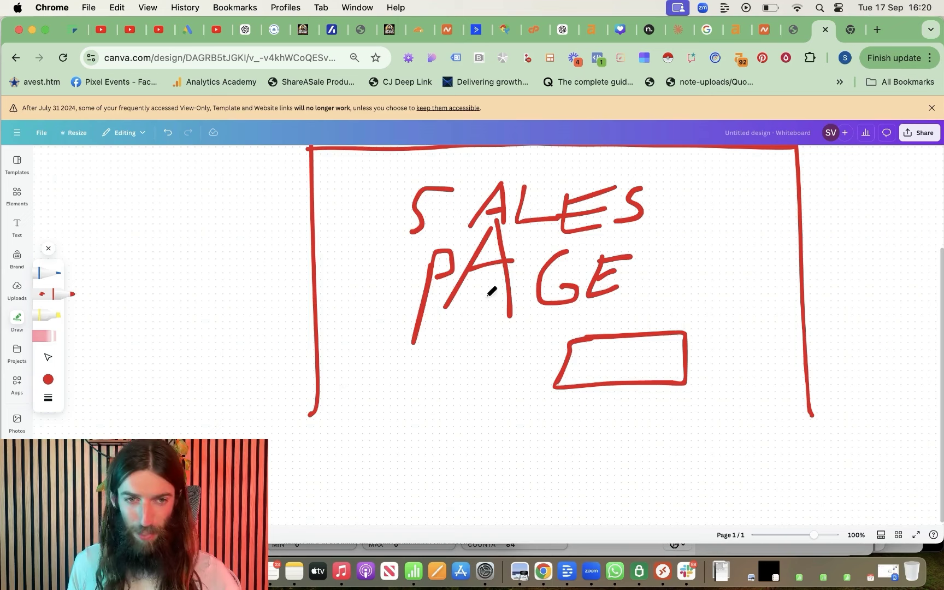
pyautogui.scroll(-5, 495, 290)
pyautogui.moveTo(310, 269); pyautogui.dragTo(322, 514)
pyautogui.moveTo(812, 269); pyautogui.dragTo(811, 458)
# Step: Sketch two columns: an image square and a heading shape, a divider, and text lines under each
pyautogui.moveTo(387, 298)
pyautogui.mouseDown()
pyautogui.moveTo(457, 322)
pyautogui.moveTo(411, 291)
pyautogui.mouseUp()
pyautogui.moveTo(649, 302)
pyautogui.mouseDown()
pyautogui.moveTo(672, 327)
pyautogui.moveTo(677, 312)
pyautogui.mouseUp()
pyautogui.moveTo(581, 299); pyautogui.dragTo(589, 469)
pyautogui.moveTo(642, 354); pyautogui.dragTo(754, 346)
pyautogui.moveTo(661, 391); pyautogui.dragTo(791, 375)
pyautogui.moveTo(656, 430); pyautogui.dragTo(765, 419)
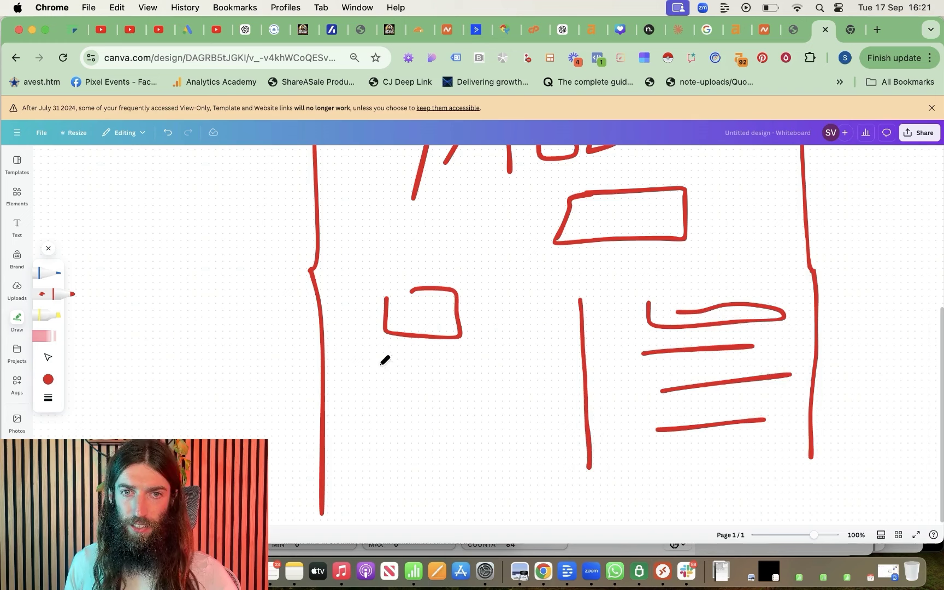
pyautogui.moveTo(377, 367); pyautogui.dragTo(458, 363)
pyautogui.moveTo(344, 403); pyautogui.dragTo(474, 406)
pyautogui.moveTo(399, 437); pyautogui.dragTo(480, 434)
# Step: Add a text heading reading 'testimonials' below the sketch
pyautogui.scroll(-5, 526, 392)
pyautogui.write('t')
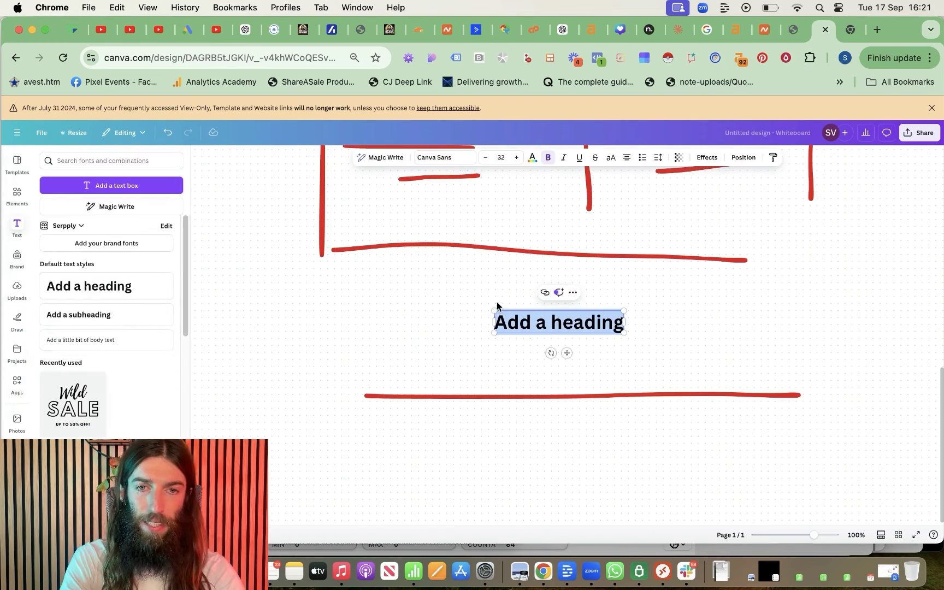
pyautogui.write('testimonials')
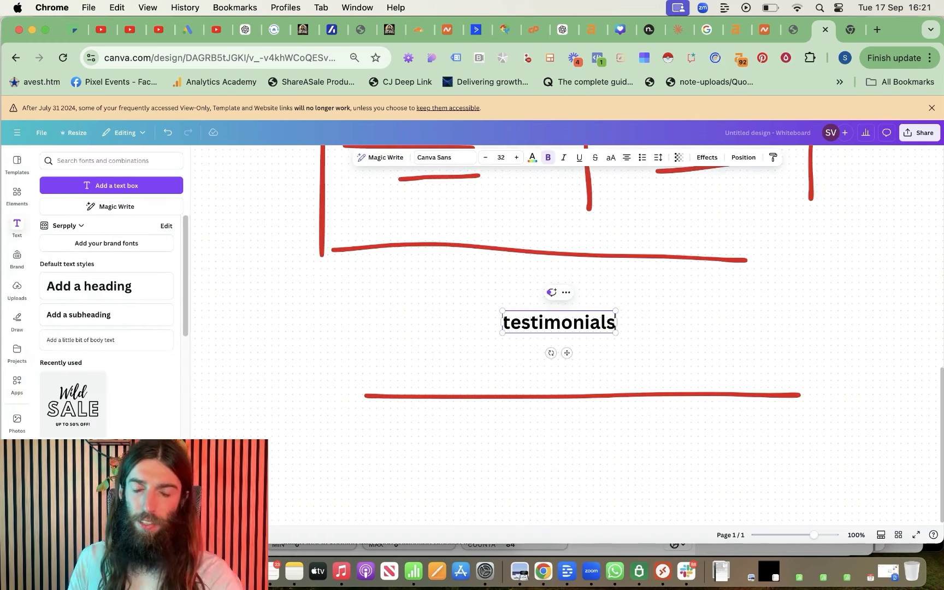
pyautogui.click(771, 209)
pyautogui.scroll(6, 505, 362)
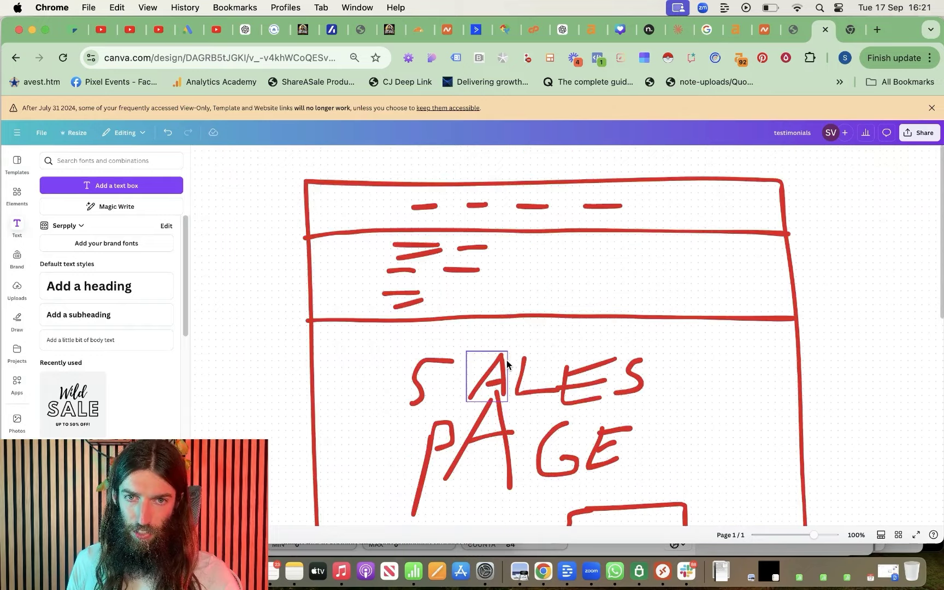
# Step: Add a paragraph reading More information about “NICHE” just below the red line
pyautogui.scroll(-10, 507, 360)
pyautogui.scroll(5, 509, 366)
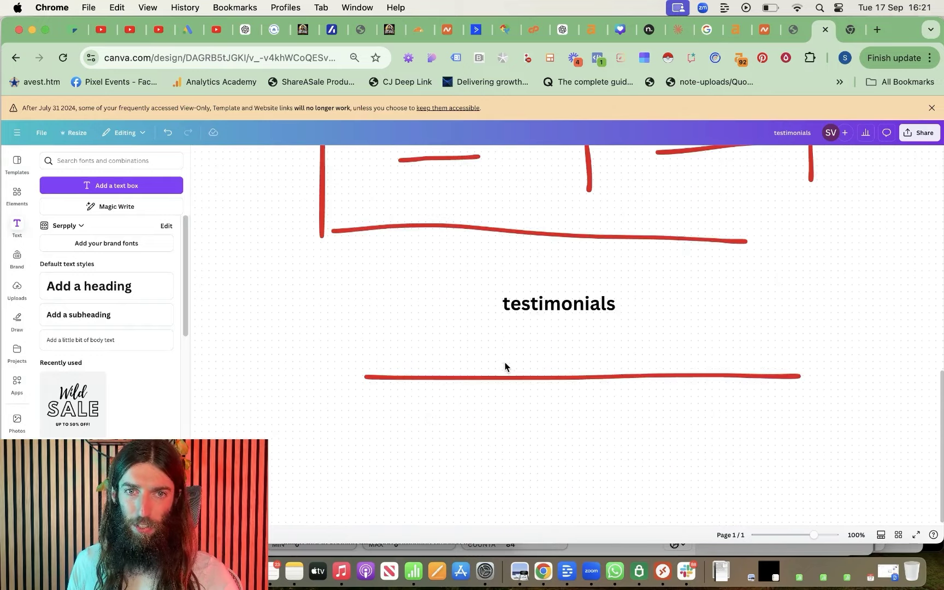
pyautogui.press('t')
pyautogui.moveTo(497, 267); pyautogui.dragTo(565, 325)
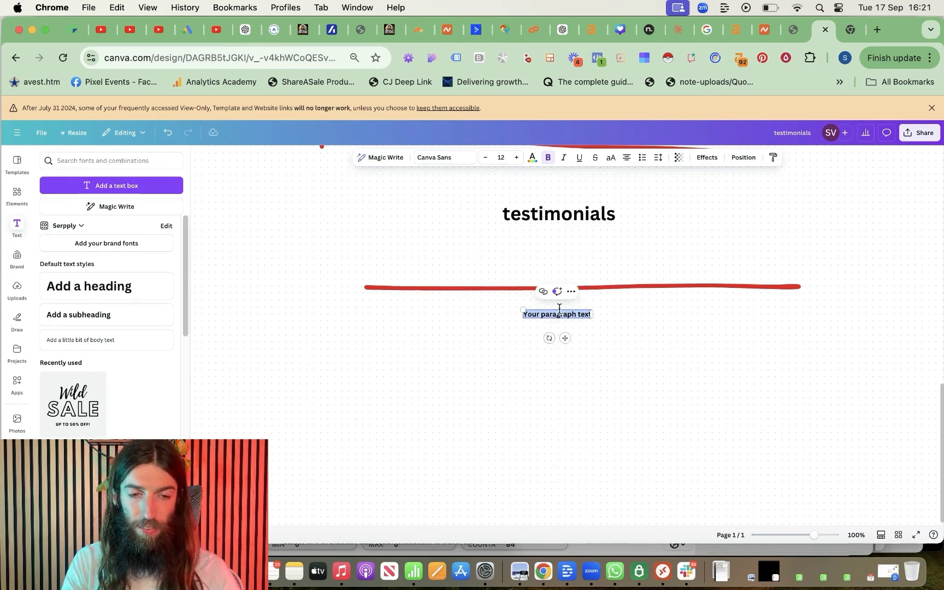
pyautogui.write('Mcre information abou')
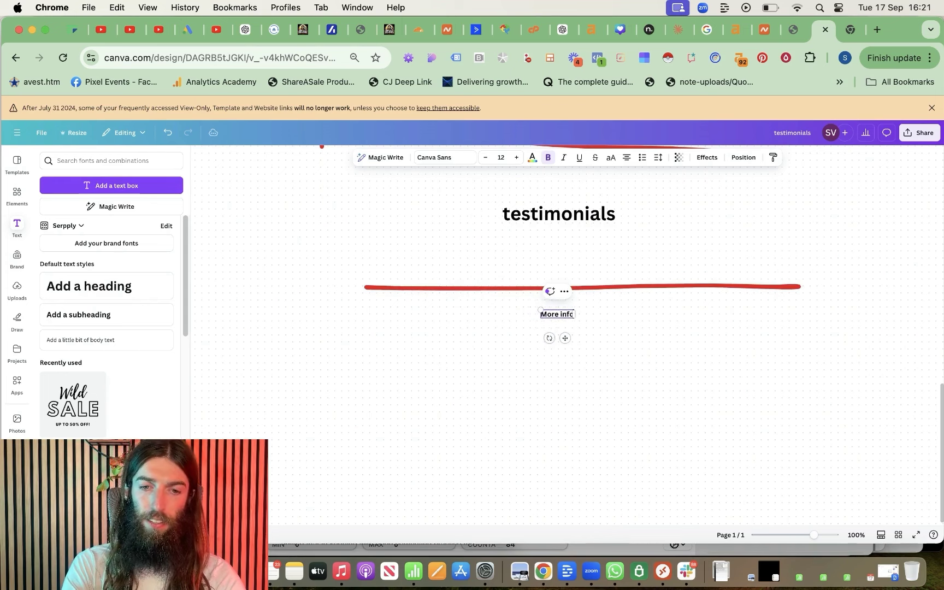
pyautogui.write('t "NICHE"')
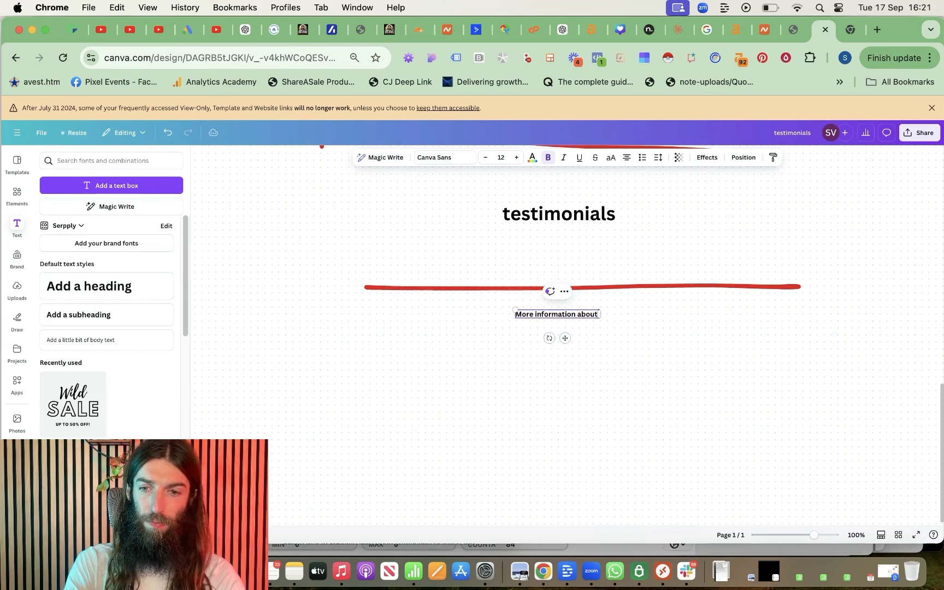
pyautogui.scroll(10, 516, 244)
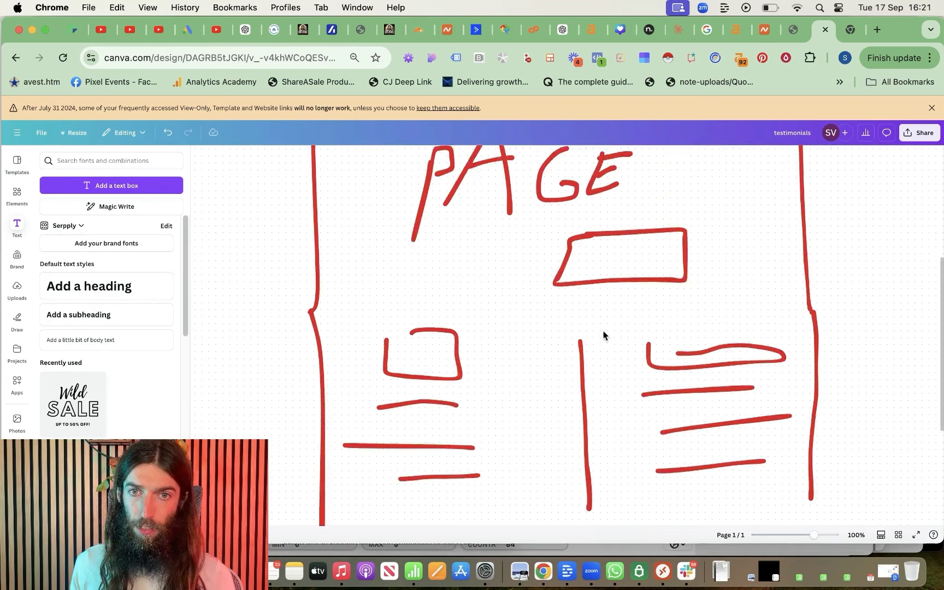
pyautogui.scroll(-5, 571, 284)
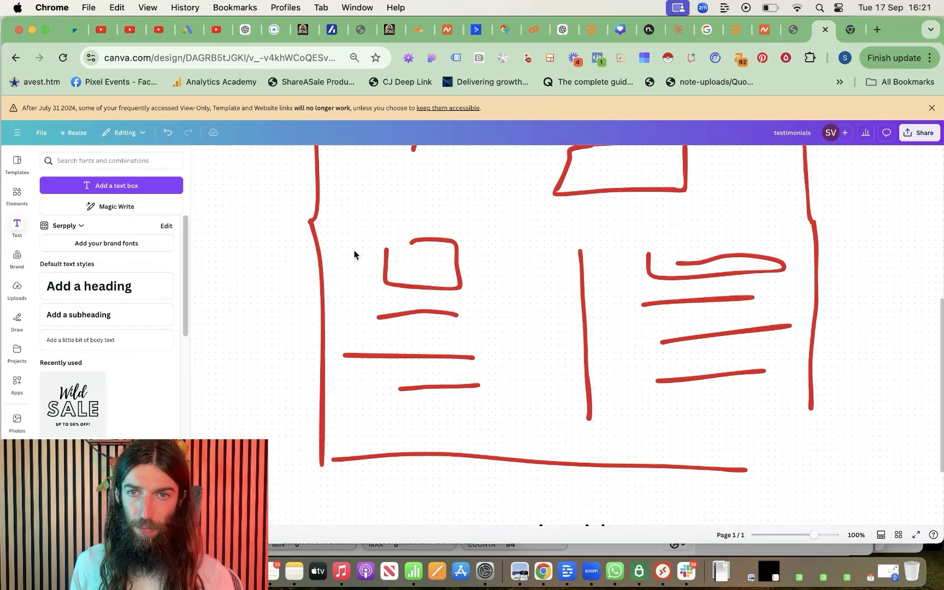
pyautogui.scroll(5, 383, 262)
pyautogui.scroll(-4, 470, 312)
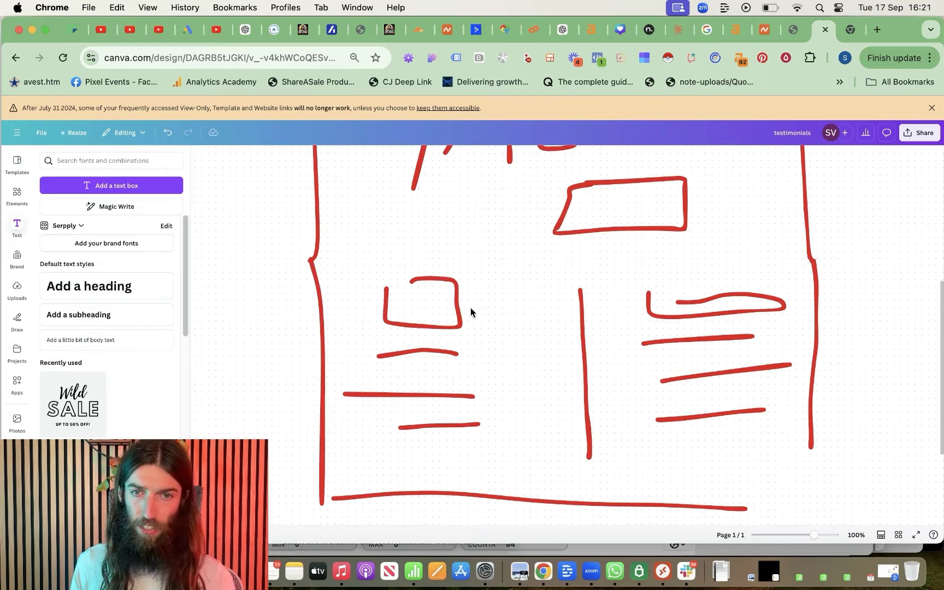
pyautogui.scroll(-4, 502, 371)
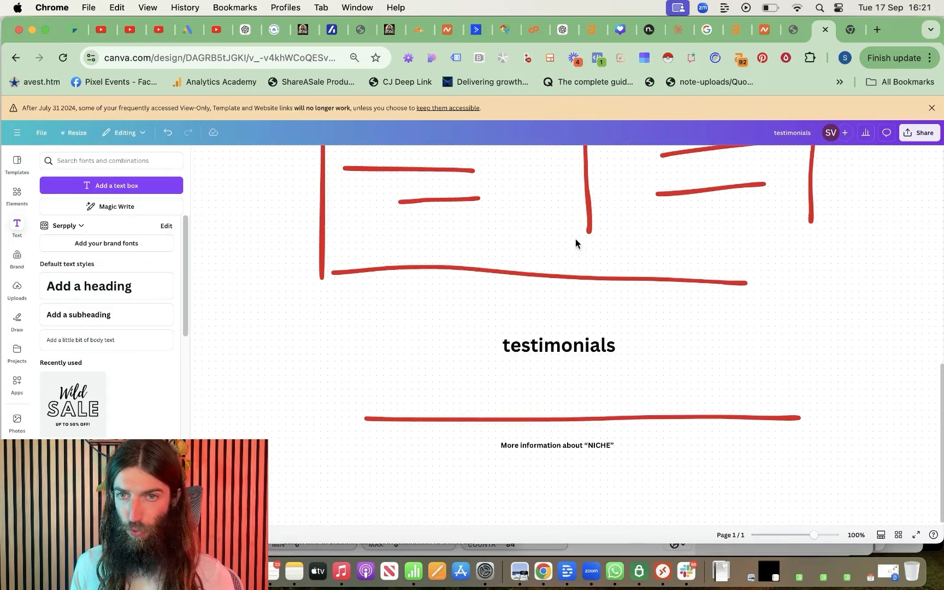
pyautogui.scroll(-5, 749, 383)
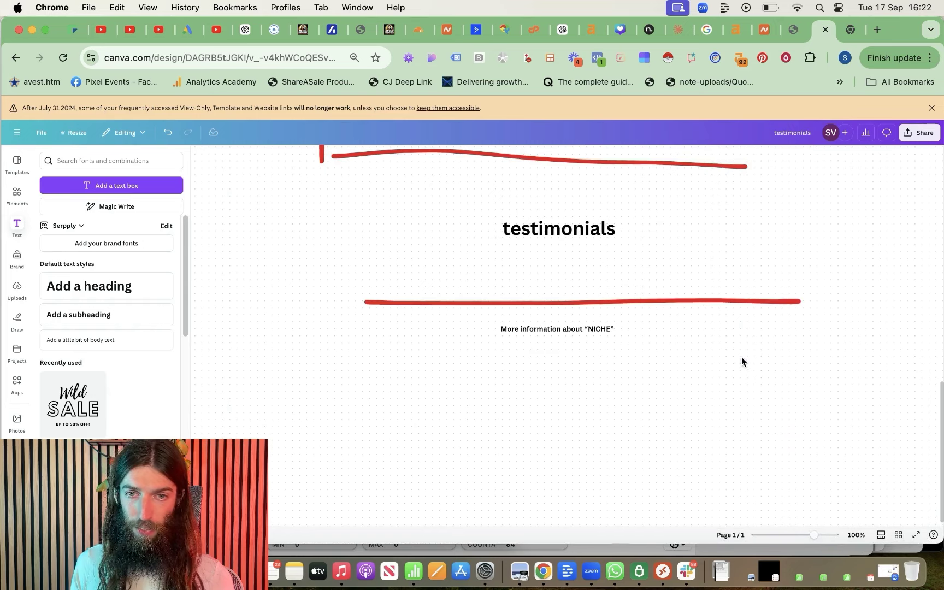
# Step: Move the NICHE paragraph lower and pen six wavy text lines in the testimonials area
pyautogui.click(558, 304)
pyautogui.moveTo(563, 327); pyautogui.dragTo(565, 529)
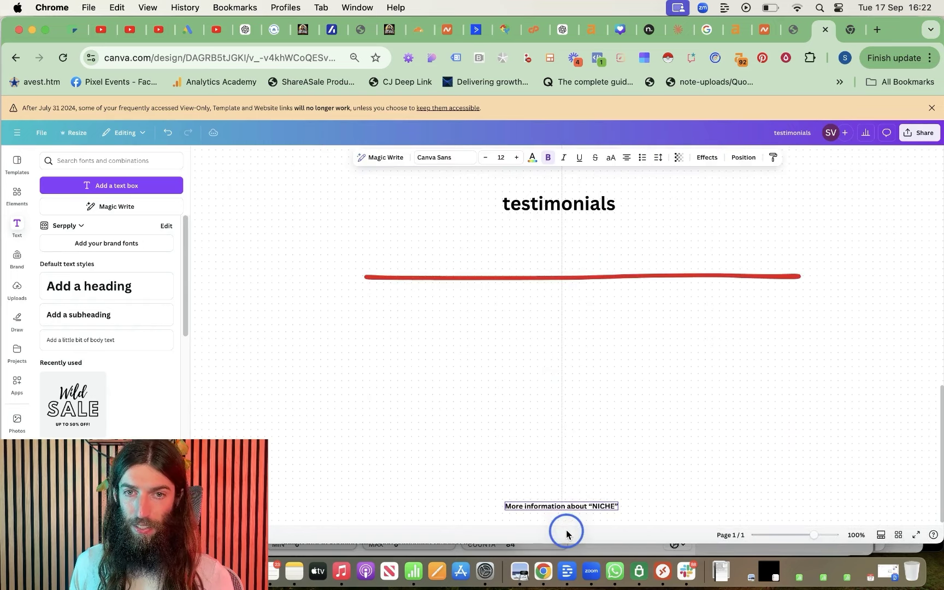
pyautogui.click(17, 320)
pyautogui.moveTo(382, 446); pyautogui.dragTo(848, 454)
pyautogui.moveTo(389, 264); pyautogui.dragTo(770, 255)
pyautogui.moveTo(406, 291); pyautogui.dragTo(783, 288)
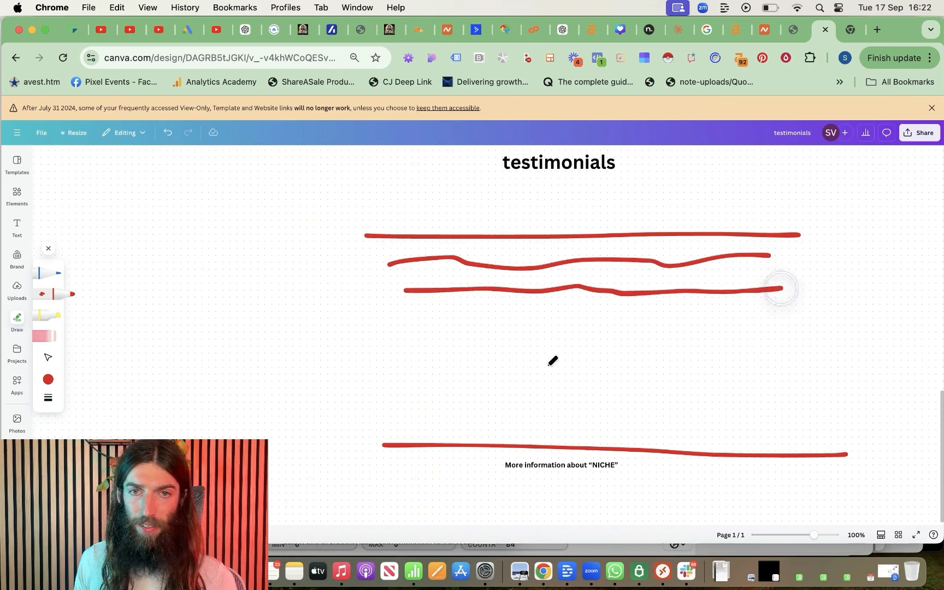
pyautogui.moveTo(364, 324); pyautogui.dragTo(803, 324)
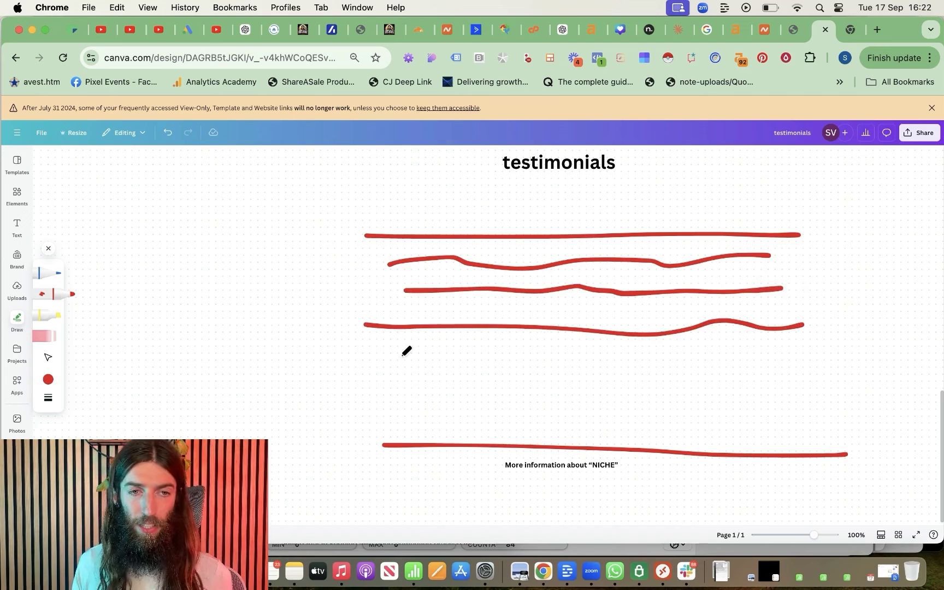
pyautogui.moveTo(394, 357); pyautogui.dragTo(806, 359)
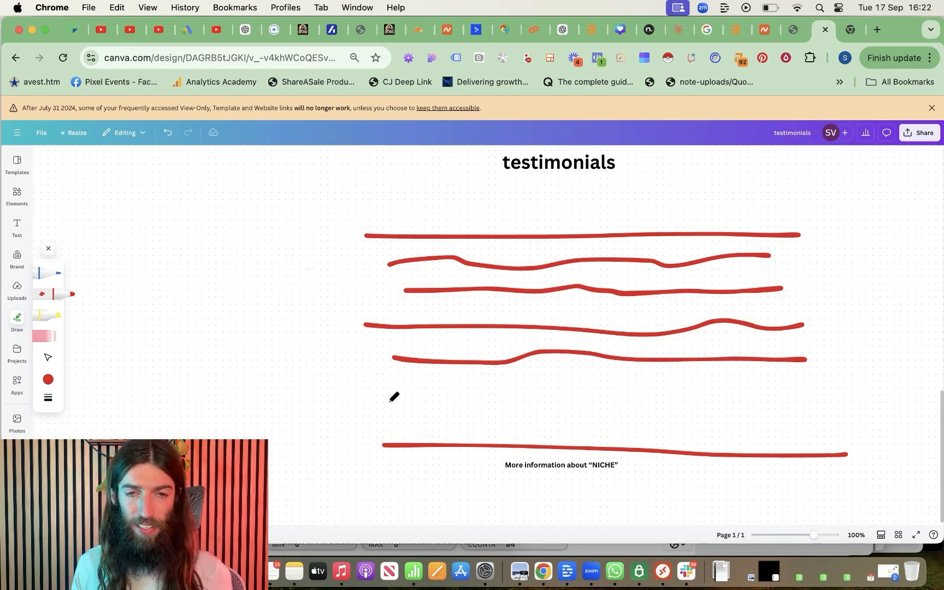
pyautogui.moveTo(388, 402)
pyautogui.mouseDown()
pyautogui.moveTo(466, 391)
pyautogui.moveTo(803, 394)
pyautogui.mouseUp()
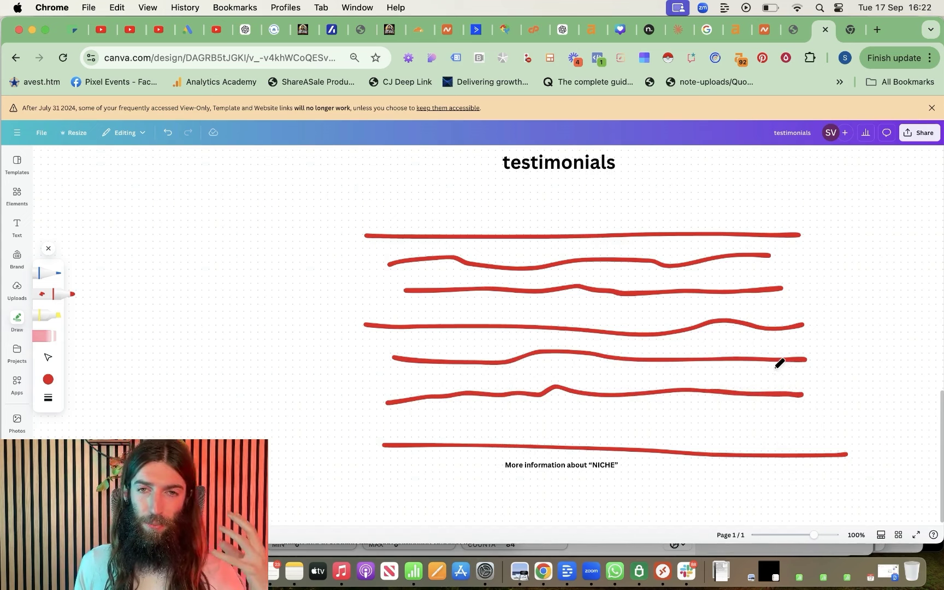
# Step: Draw a vertical divider through the text lines with a box on each side
pyautogui.moveTo(572, 252); pyautogui.dragTo(579, 440)
pyautogui.moveTo(615, 285)
pyautogui.mouseDown()
pyautogui.moveTo(608, 330)
pyautogui.moveTo(717, 275)
pyautogui.moveTo(626, 281)
pyautogui.moveTo(620, 295)
pyautogui.mouseUp()
pyautogui.moveTo(411, 342)
pyautogui.mouseDown()
pyautogui.moveTo(487, 338)
pyautogui.moveTo(420, 343)
pyautogui.mouseUp()
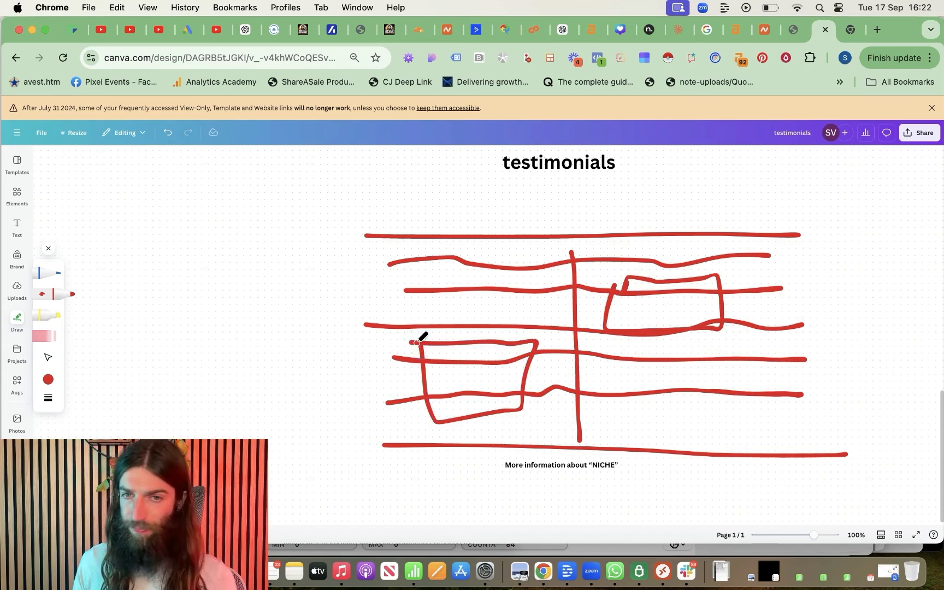
# Step: Sketch six red boxes in two rows of three below the NICHE paragraph
pyautogui.scroll(-5, 674, 314)
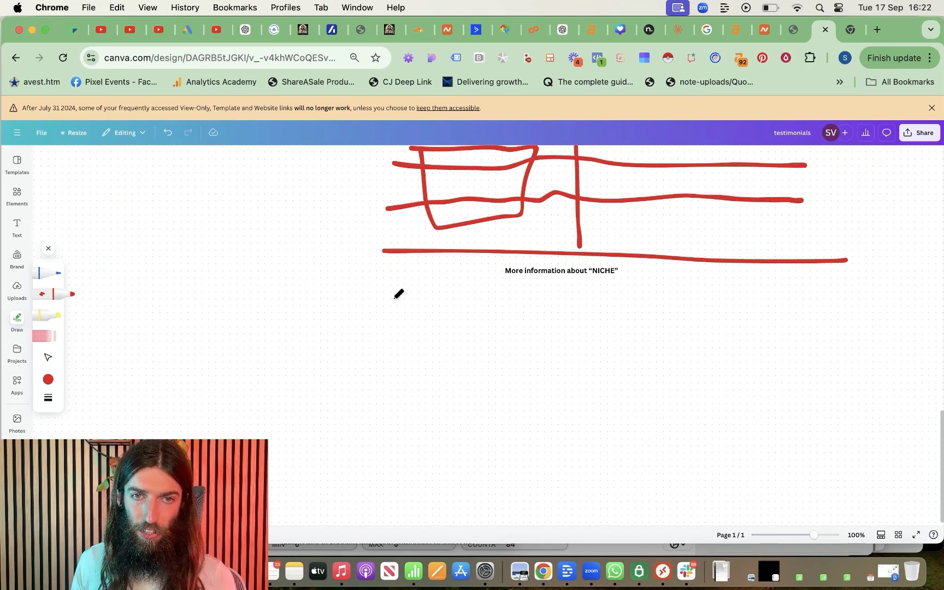
pyautogui.moveTo(395, 298)
pyautogui.mouseDown()
pyautogui.moveTo(489, 341)
pyautogui.moveTo(440, 295)
pyautogui.moveTo(405, 295)
pyautogui.mouseUp()
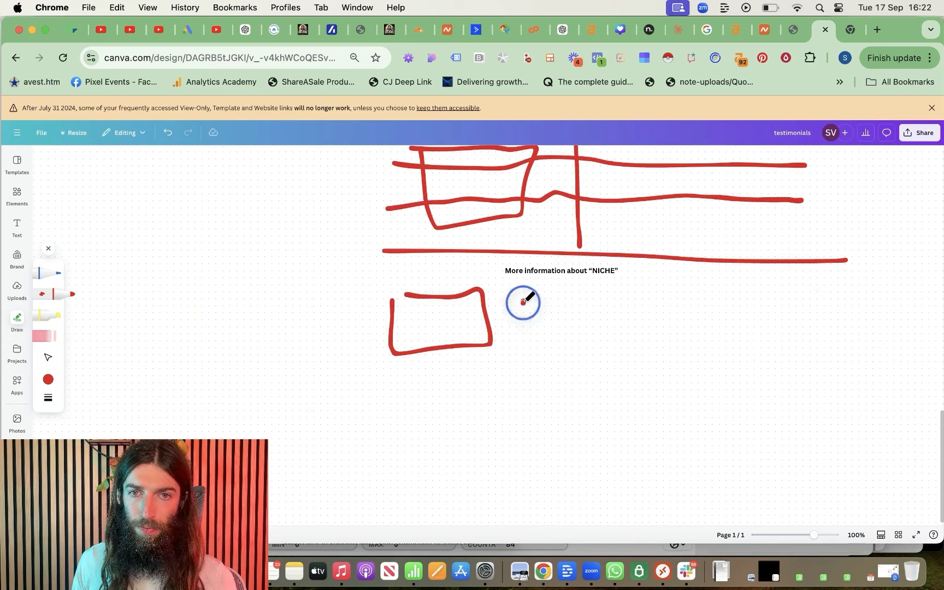
pyautogui.moveTo(523, 302)
pyautogui.mouseDown()
pyautogui.moveTo(553, 303)
pyautogui.moveTo(511, 307)
pyautogui.mouseUp()
pyautogui.moveTo(733, 307); pyautogui.dragTo(678, 312)
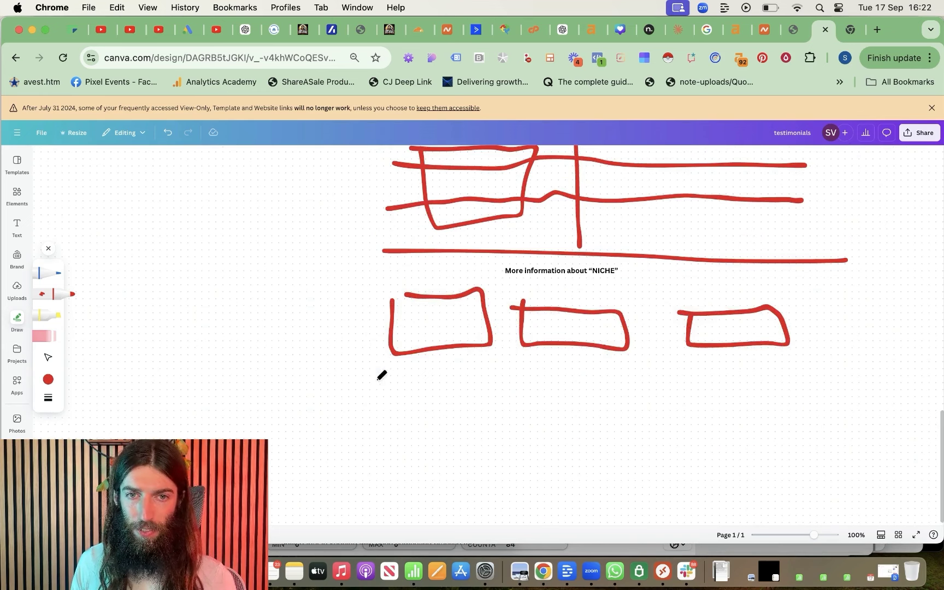
pyautogui.moveTo(379, 381); pyautogui.dragTo(393, 385)
pyautogui.moveTo(537, 379)
pyautogui.mouseDown()
pyautogui.moveTo(620, 390)
pyautogui.moveTo(539, 380)
pyautogui.mouseUp()
pyautogui.moveTo(678, 384)
pyautogui.mouseDown()
pyautogui.moveTo(674, 411)
pyautogui.moveTo(793, 426)
pyautogui.moveTo(789, 386)
pyautogui.moveTo(655, 389)
pyautogui.mouseUp()
# Step: Draw a small button-shaped box beneath the two rows of boxes
pyautogui.scroll(-3, 551, 382)
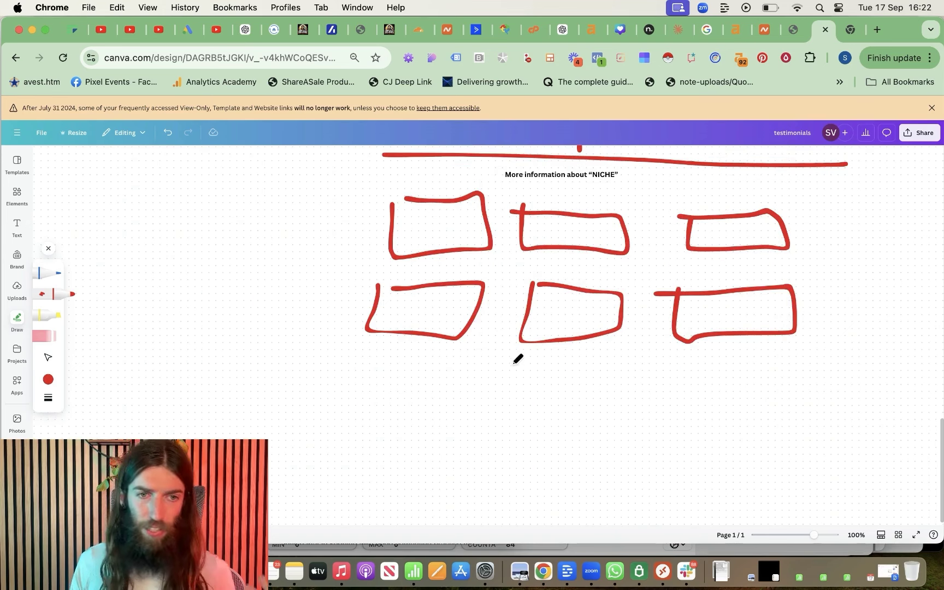
pyautogui.moveTo(526, 366)
pyautogui.mouseDown()
pyautogui.moveTo(585, 366)
pyautogui.moveTo(586, 375)
pyautogui.moveTo(541, 377)
pyautogui.moveTo(529, 366)
pyautogui.mouseUp()
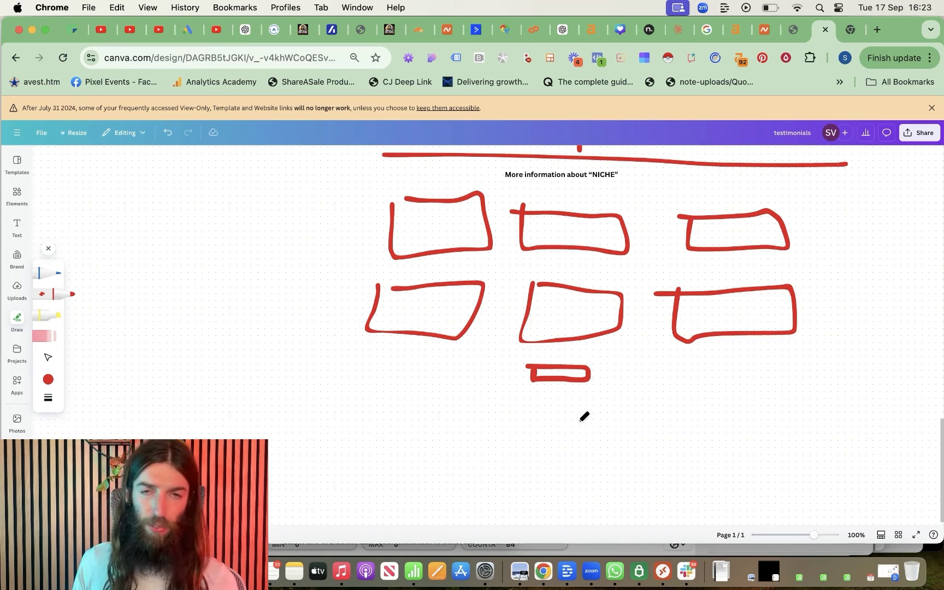
pyautogui.scroll(5, 593, 410)
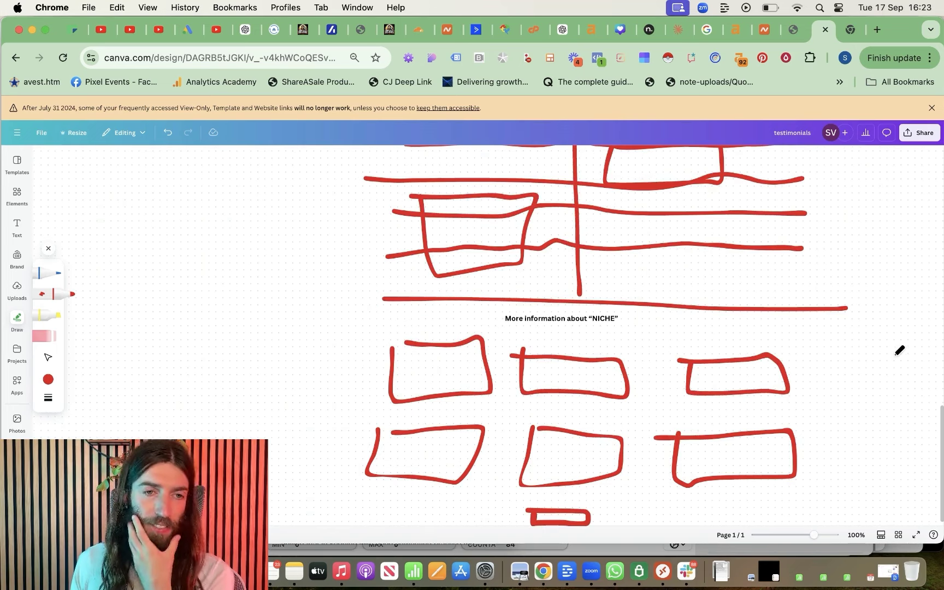
pyautogui.scroll(-1, 900, 357)
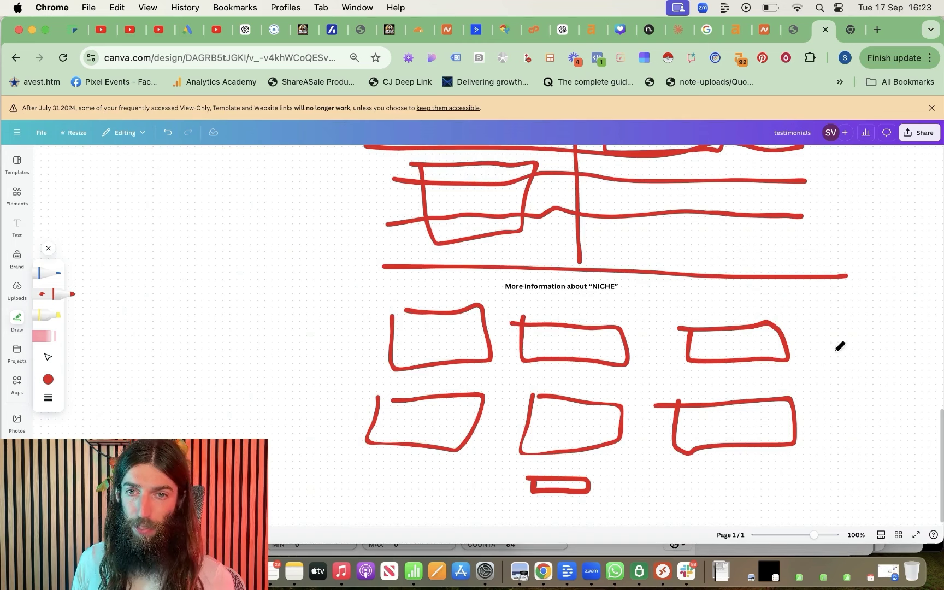
pyautogui.scroll(15, 521, 315)
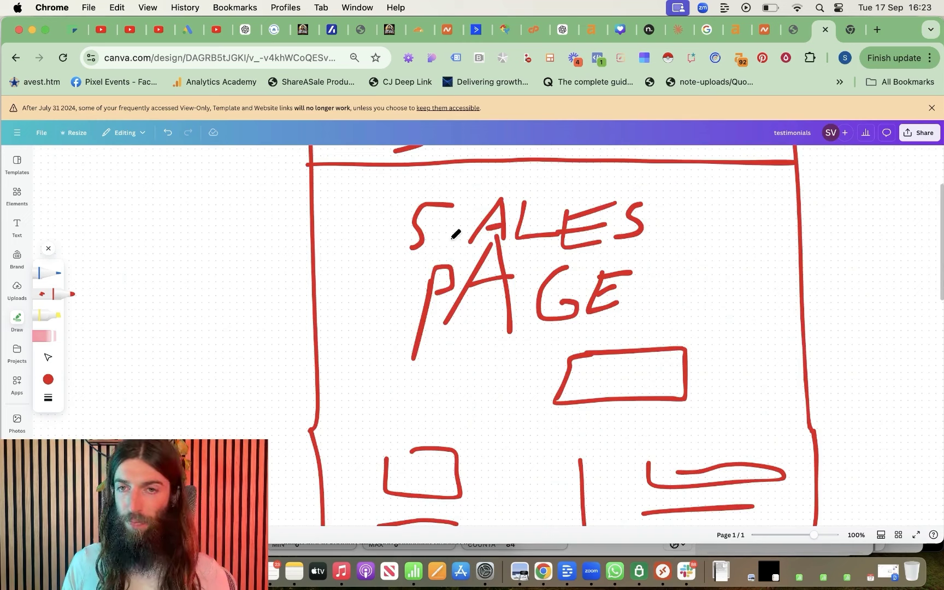
pyautogui.scroll(-10, 544, 305)
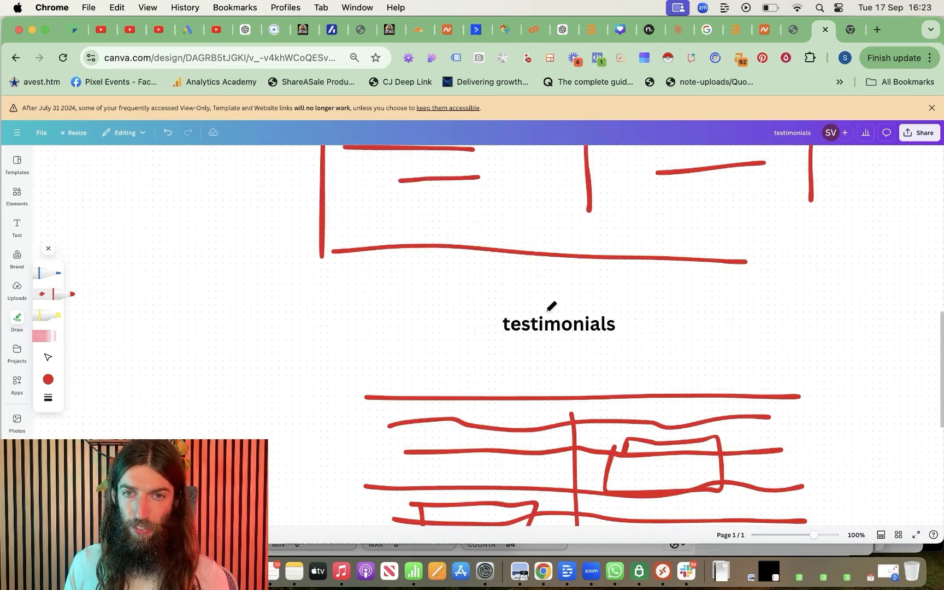
pyautogui.scroll(-8, 550, 306)
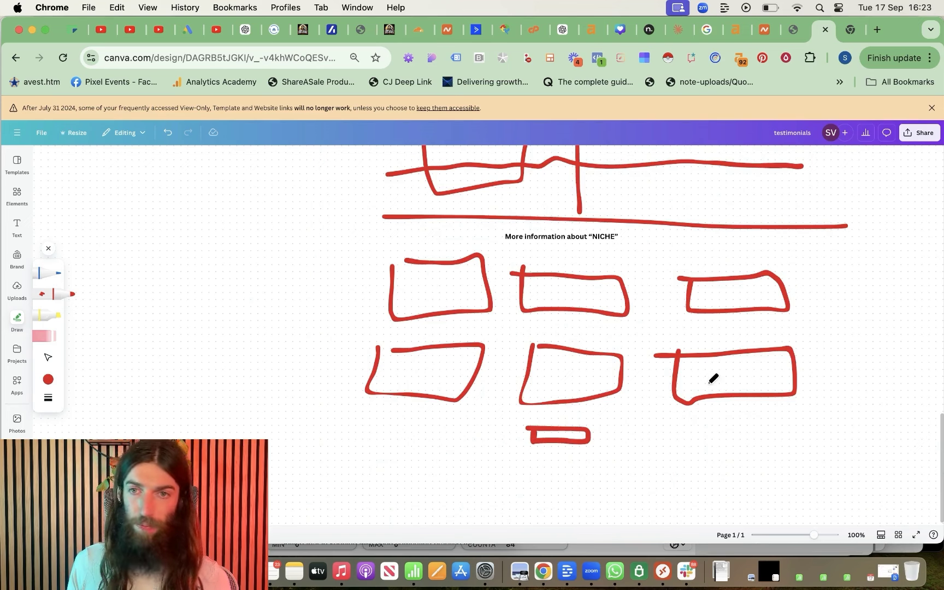
pyautogui.scroll(18, 921, 336)
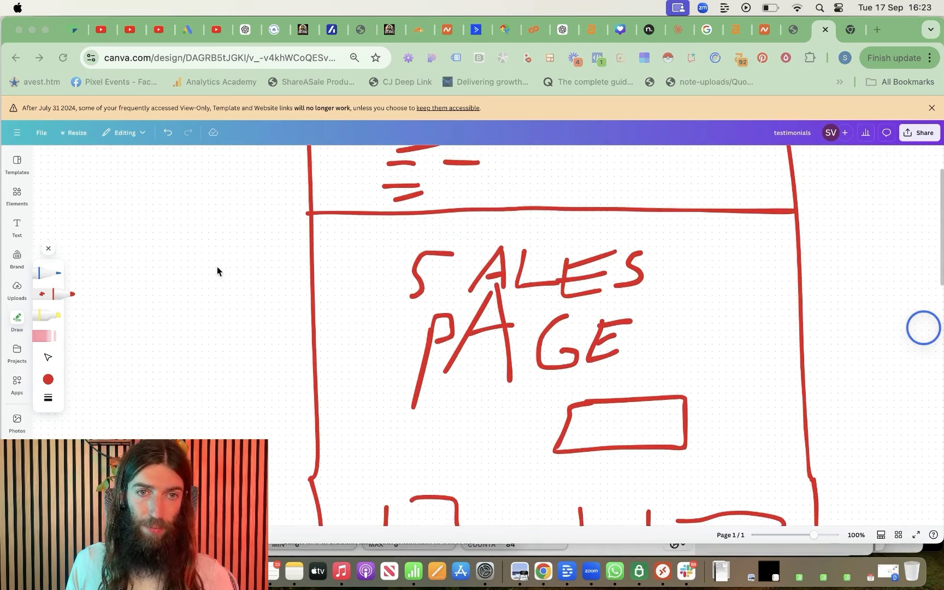
# Step: Draw red arrows at the SALES PAGE frame, then curved arrows and a check into NICHE boxes
pyautogui.moveTo(117, 220)
pyautogui.mouseDown()
pyautogui.moveTo(302, 306)
pyautogui.moveTo(252, 308)
pyautogui.moveTo(257, 253)
pyautogui.mouseUp()
pyautogui.moveTo(826, 241); pyautogui.dragTo(847, 231)
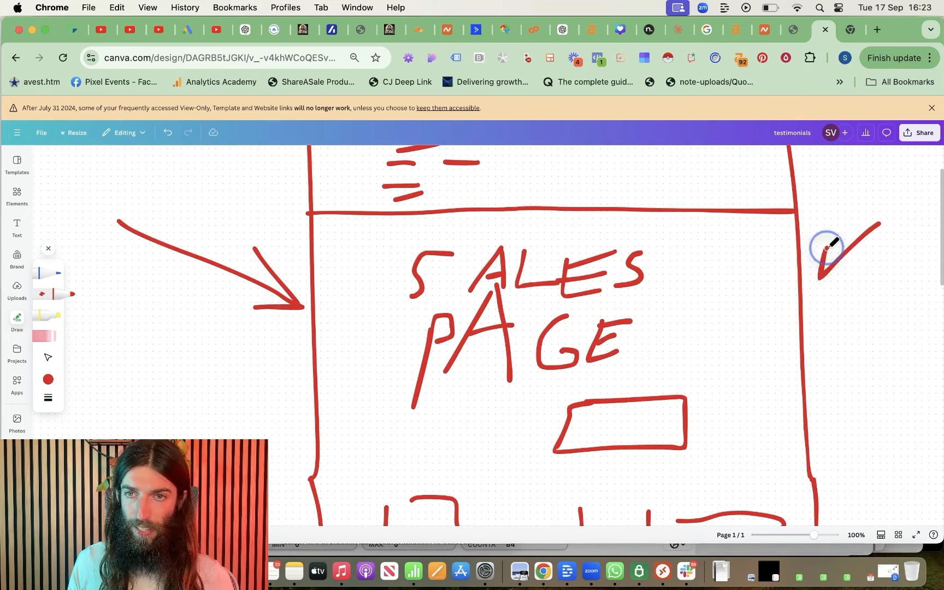
pyautogui.scroll(-10, 361, 353)
pyautogui.scroll(-8, 363, 349)
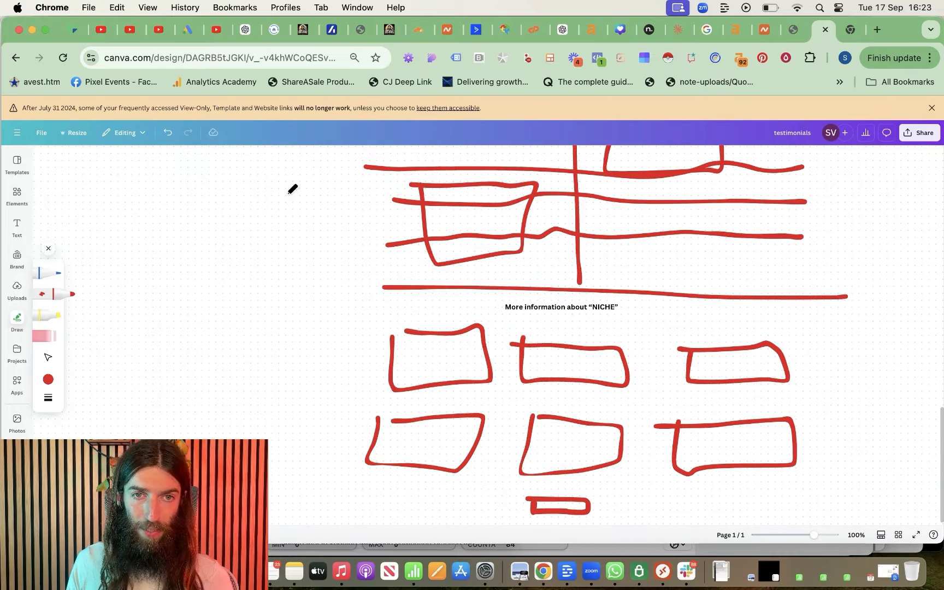
pyautogui.moveTo(292, 197)
pyautogui.mouseDown()
pyautogui.moveTo(243, 211)
pyautogui.moveTo(339, 299)
pyautogui.moveTo(413, 344)
pyautogui.moveTo(397, 356)
pyautogui.moveTo(415, 371)
pyautogui.moveTo(444, 333)
pyautogui.mouseUp()
pyautogui.moveTo(852, 217)
pyautogui.mouseDown()
pyautogui.moveTo(879, 241)
pyautogui.moveTo(752, 358)
pyautogui.mouseUp()
pyautogui.moveTo(758, 322); pyautogui.dragTo(808, 353)
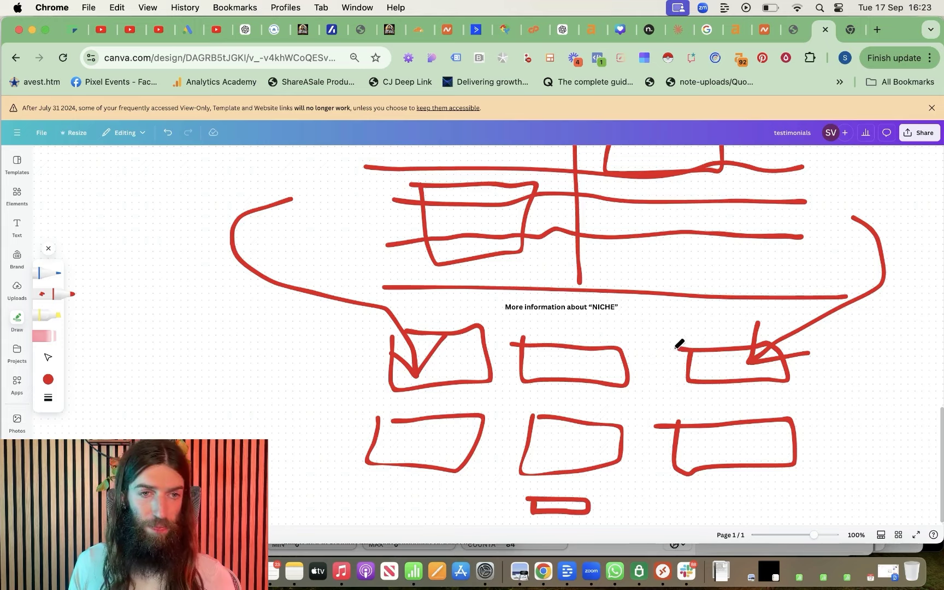
pyautogui.scroll(10, 679, 344)
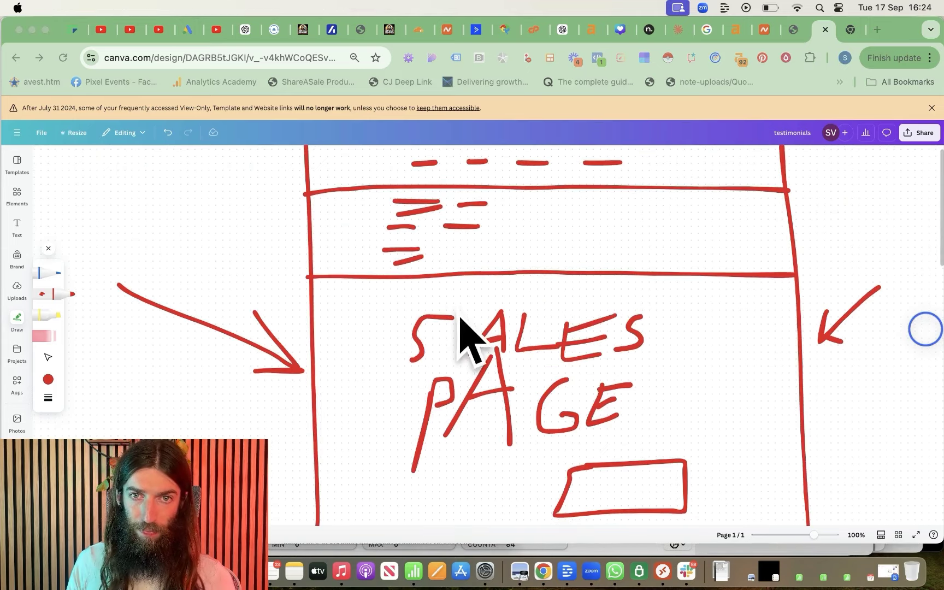
# Step: Draw a long red footer line below the button with short dashes beneath it
pyautogui.scroll(2, 459, 284)
pyautogui.scroll(-10, 526, 325)
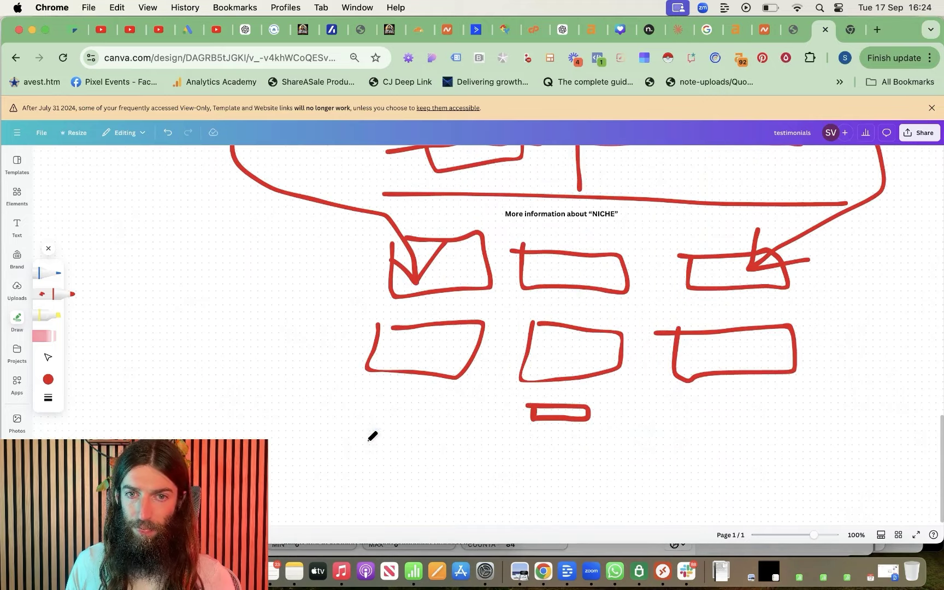
pyautogui.moveTo(365, 443); pyautogui.dragTo(871, 443)
pyautogui.moveTo(414, 472); pyautogui.dragTo(607, 471)
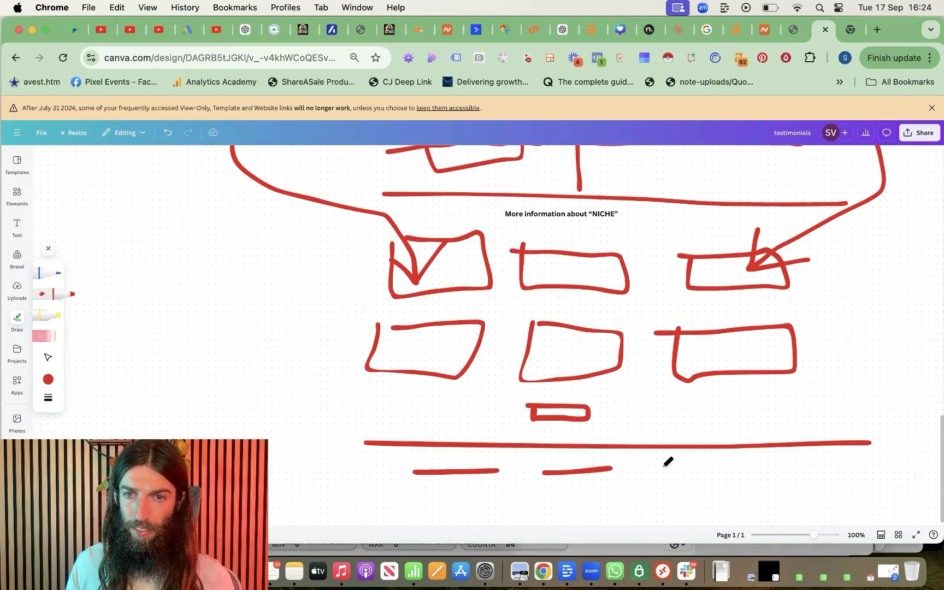
pyautogui.scroll(10, 750, 263)
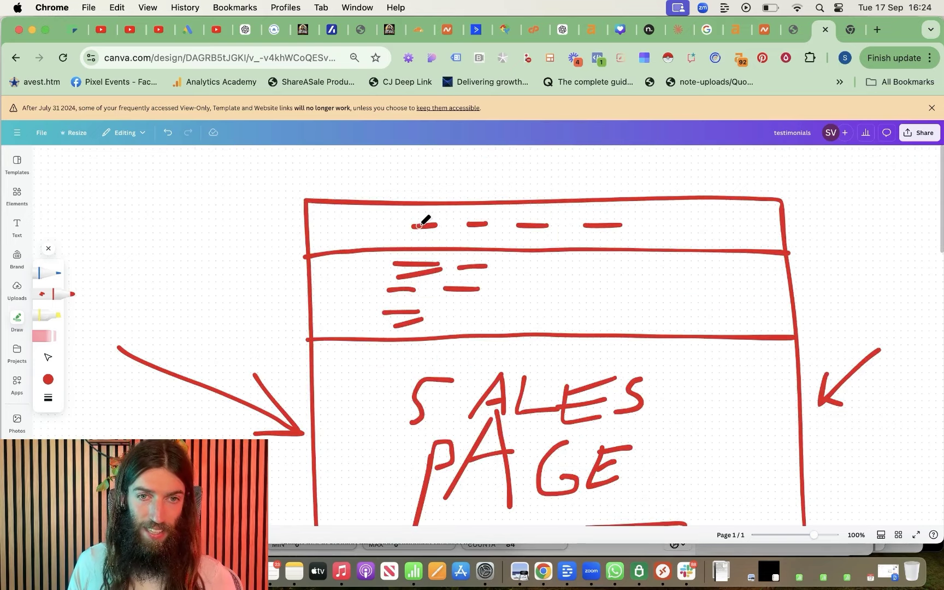
pyautogui.scroll(-10, 524, 389)
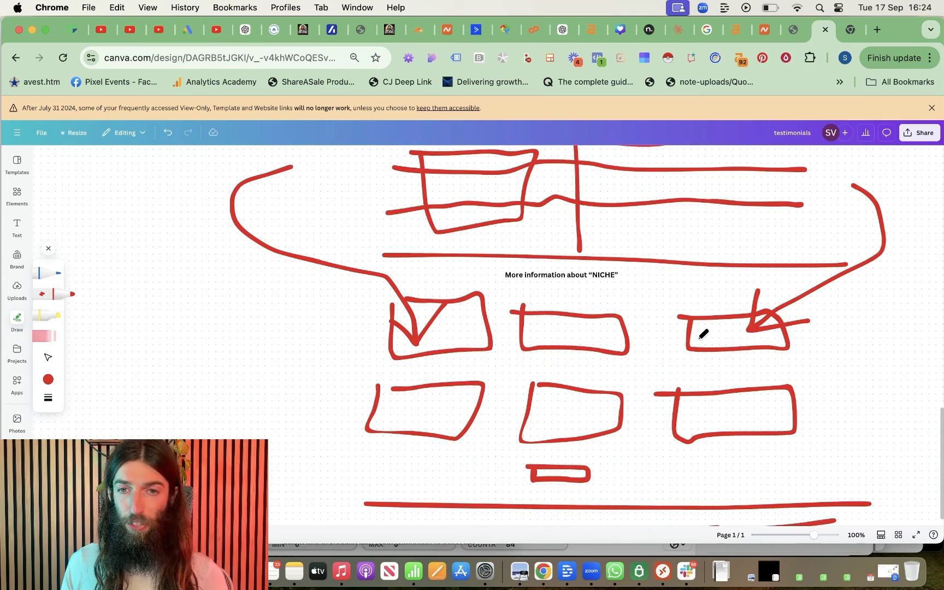
pyautogui.scroll(-3, 711, 371)
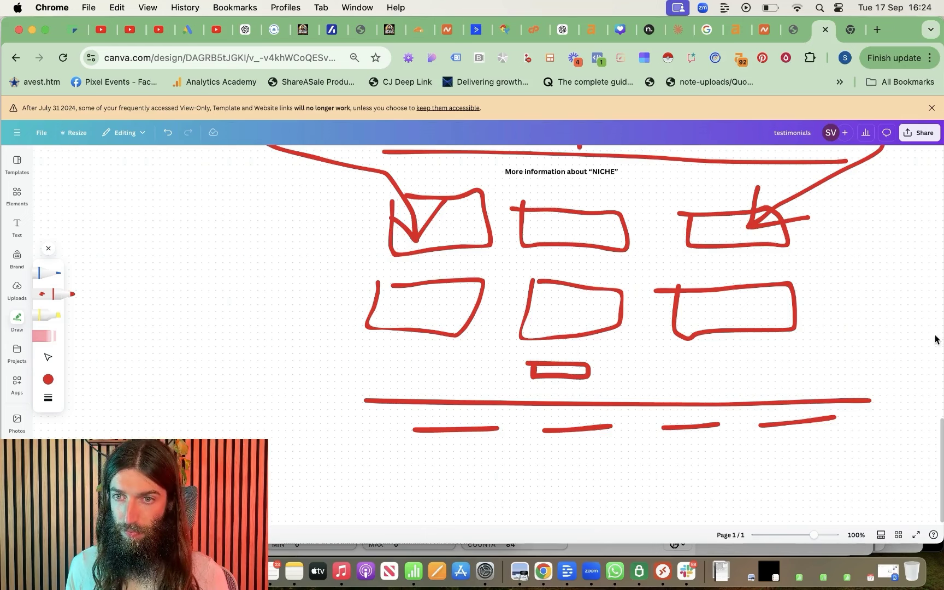
# Step: Switch the pen to blue and connect neighbouring NICHE boxes across and between rows
pyautogui.click(48, 273)
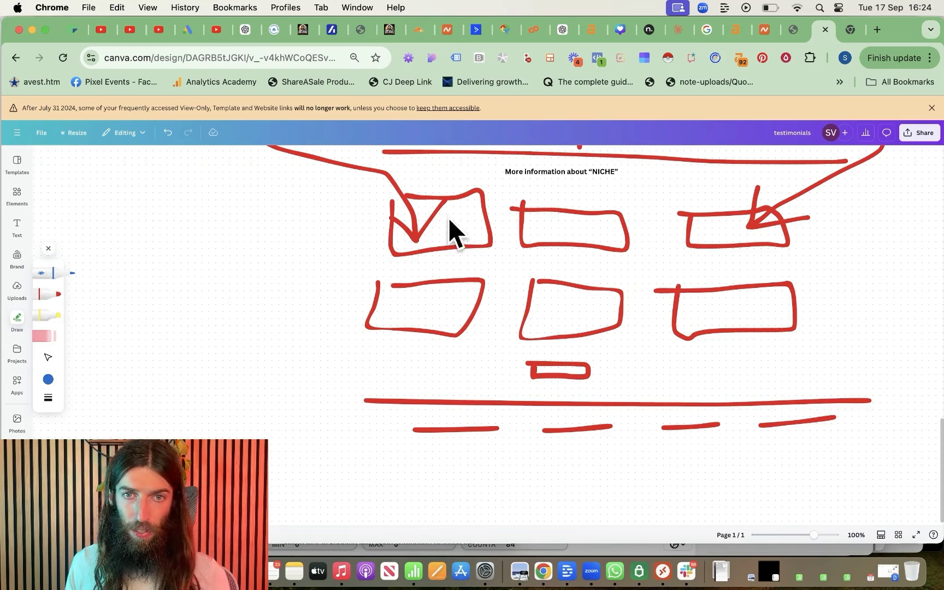
pyautogui.moveTo(458, 223); pyautogui.dragTo(562, 228)
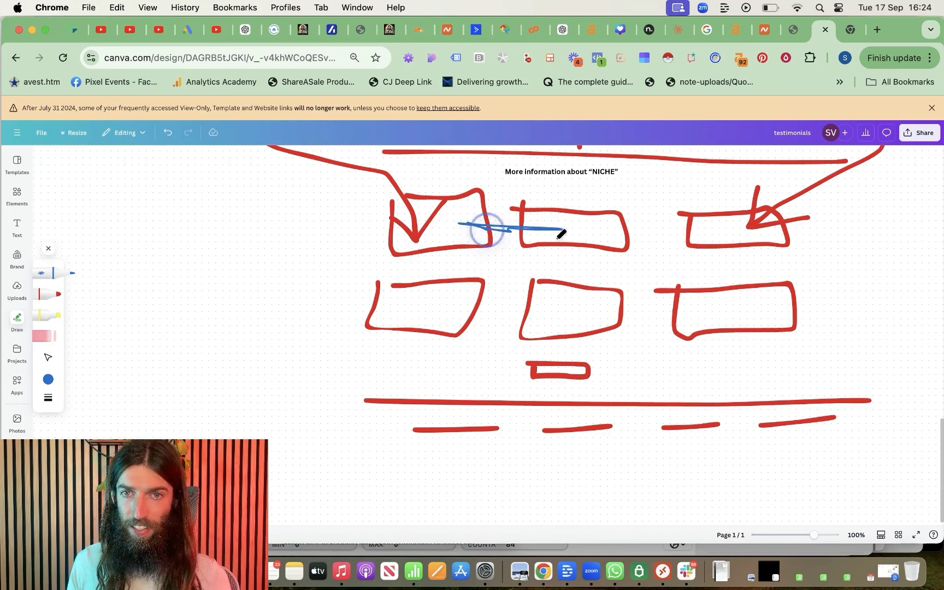
pyautogui.moveTo(682, 236); pyautogui.dragTo(618, 238)
pyautogui.moveTo(603, 312); pyautogui.dragTo(702, 316)
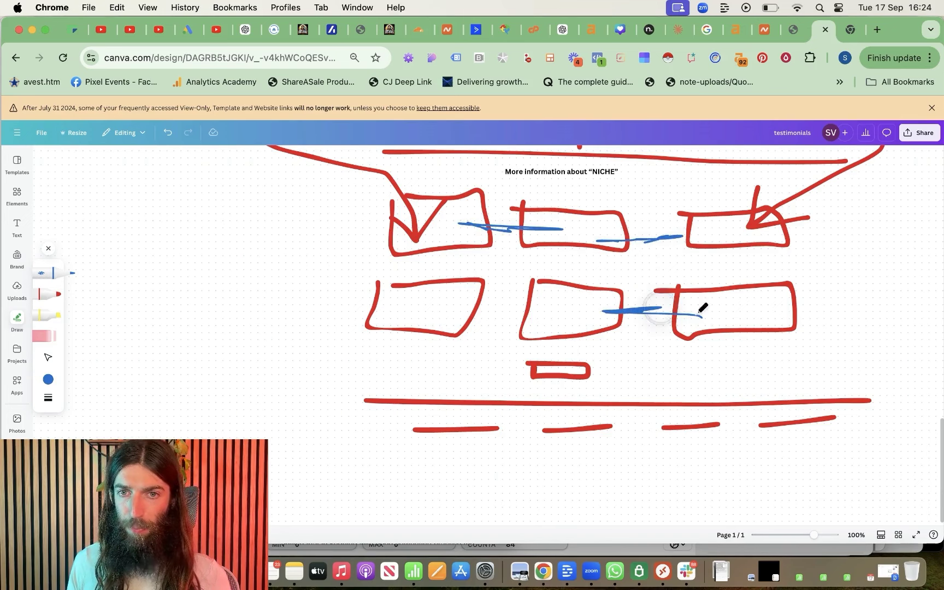
pyautogui.moveTo(730, 261)
pyautogui.mouseDown()
pyautogui.moveTo(708, 344)
pyautogui.moveTo(714, 252)
pyautogui.mouseUp()
pyautogui.moveTo(425, 289)
pyautogui.mouseDown()
pyautogui.moveTo(449, 224)
pyautogui.moveTo(460, 303)
pyautogui.moveTo(541, 307)
pyautogui.mouseUp()
pyautogui.moveTo(578, 309); pyautogui.dragTo(590, 244)
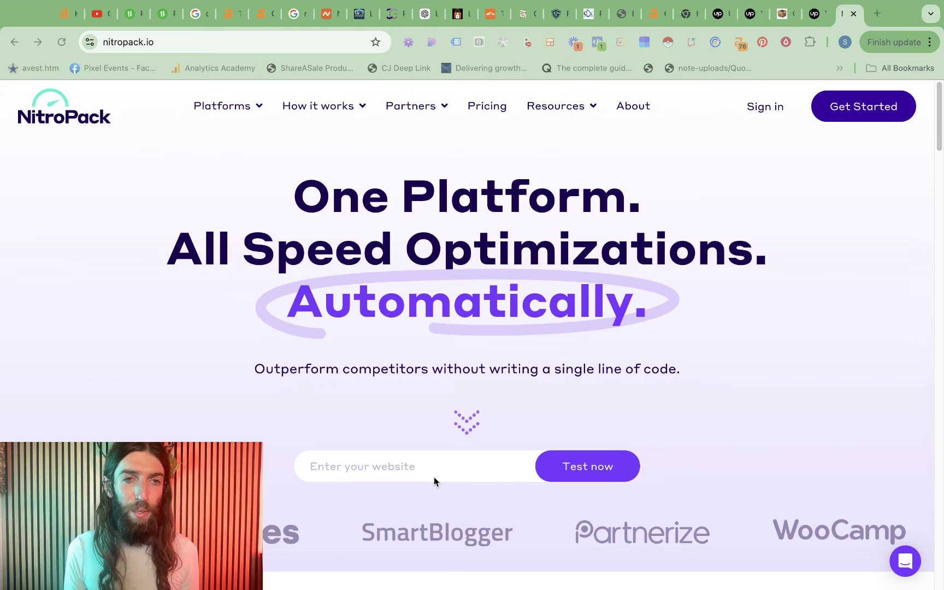
# Step: Return to the Ahrefs Site Explorer tab showing the organic pages chart
pyautogui.press('super+7')
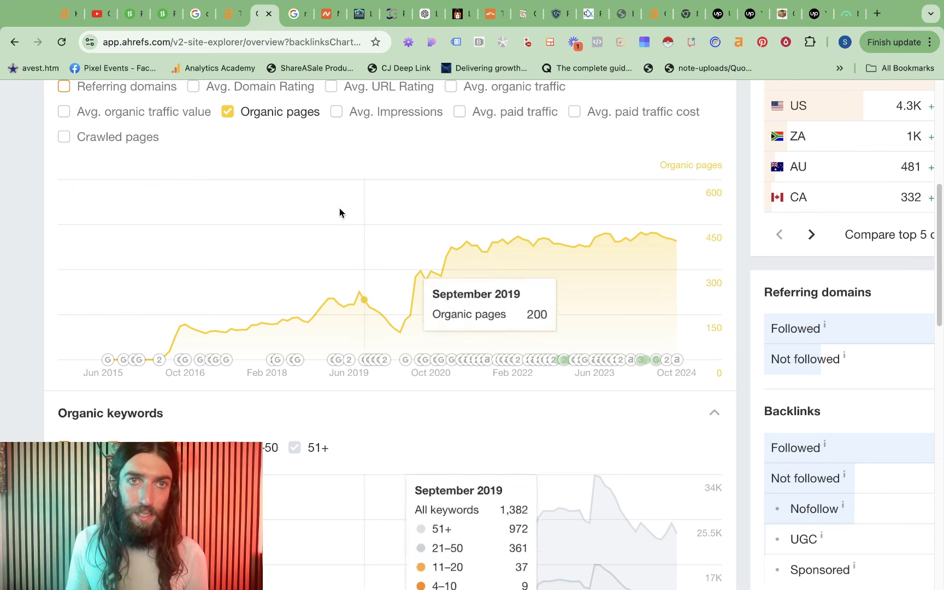
pyautogui.moveTo(256, 114)
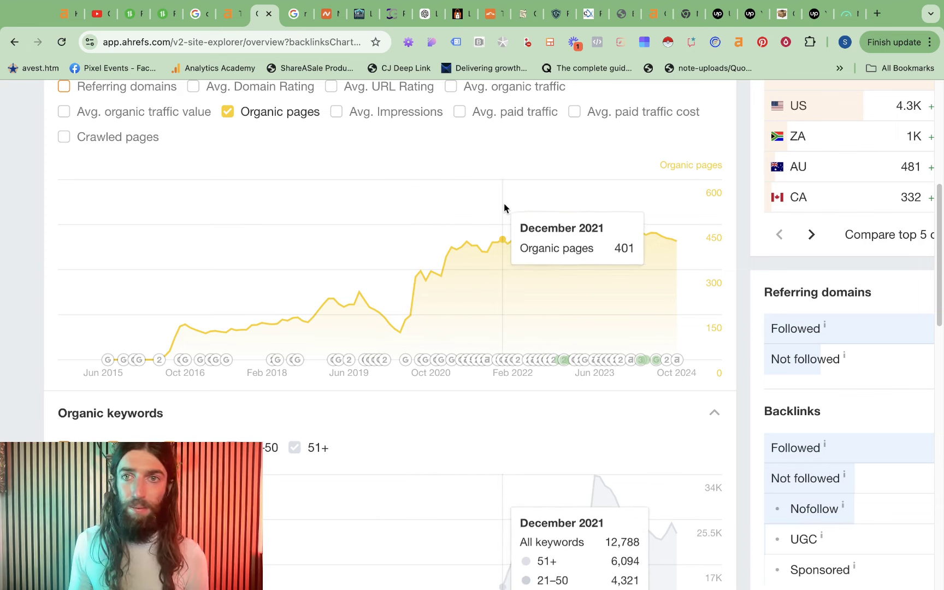
pyautogui.click(456, 88)
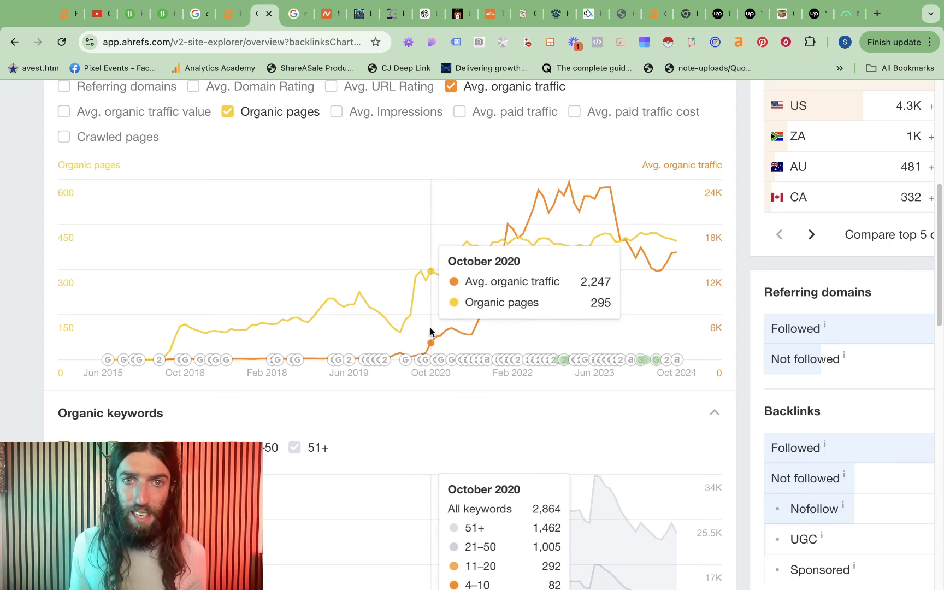
pyautogui.scroll(5, 403, 355)
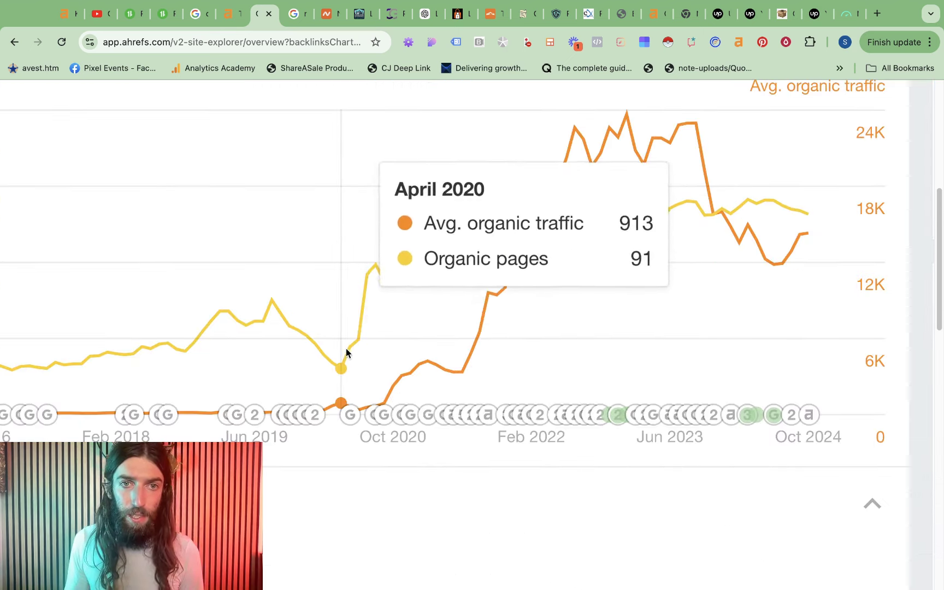
pyautogui.scroll(2, 345, 373)
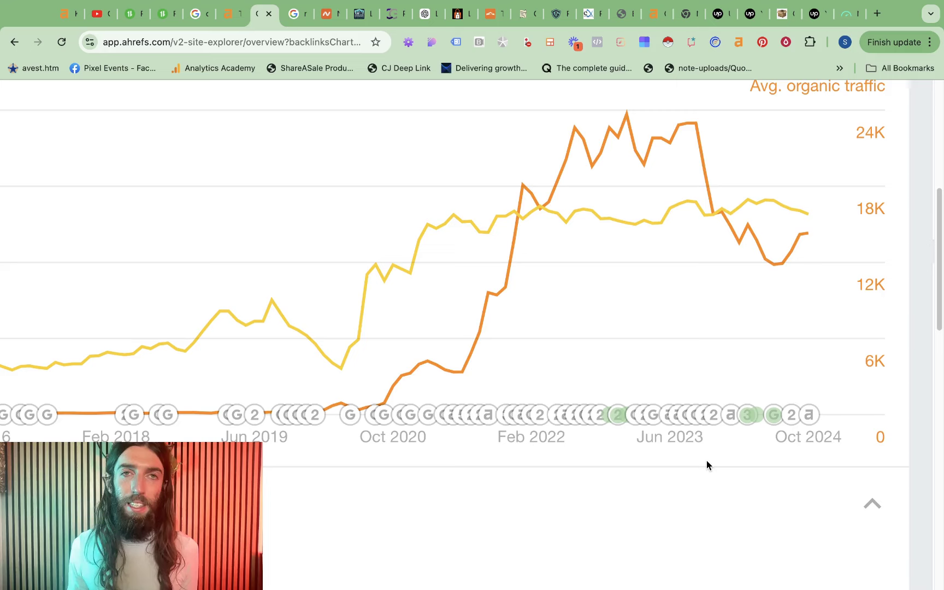
pyautogui.hotkey('ctrl', 'Tab')
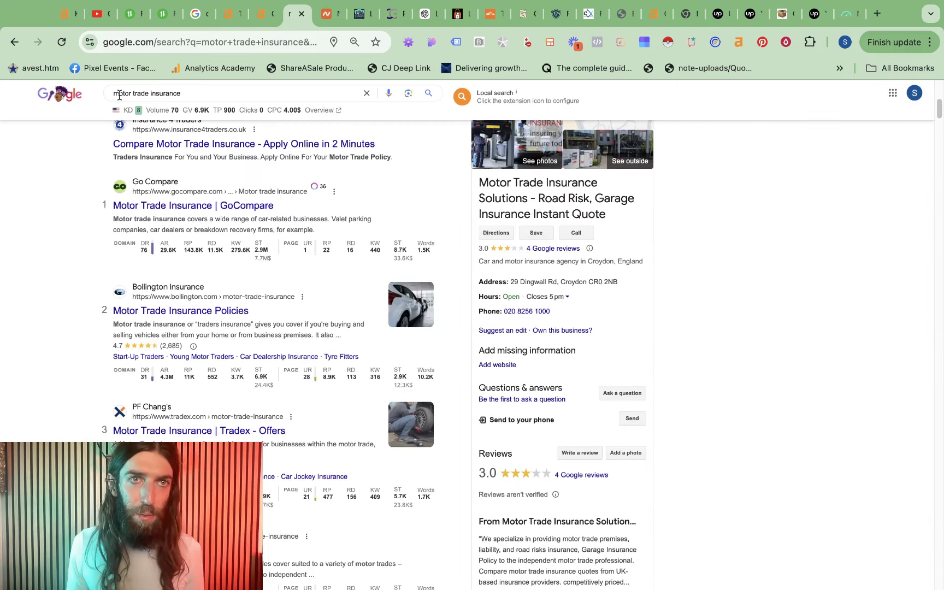
pyautogui.scroll(-1, 48, 262)
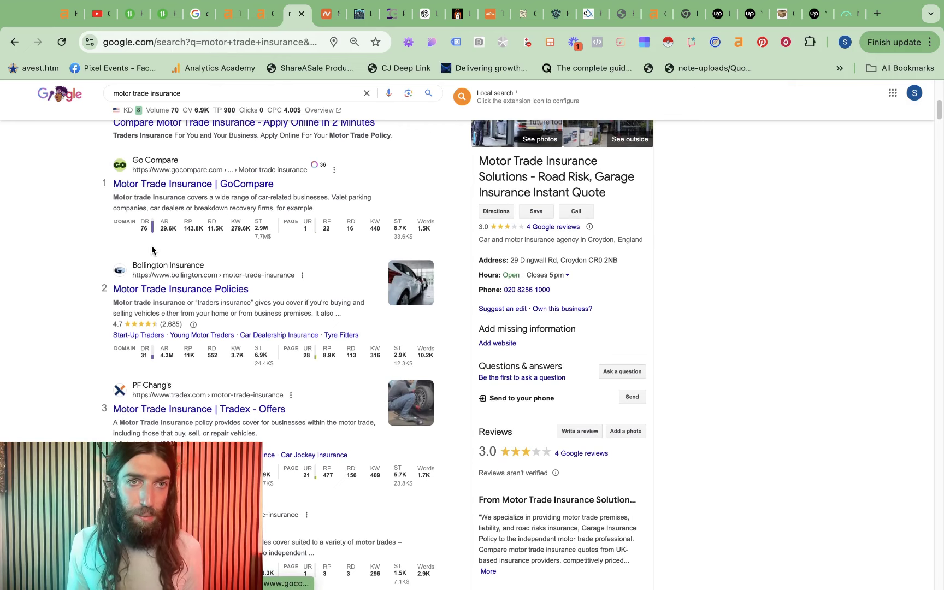
pyautogui.moveTo(408, 234)
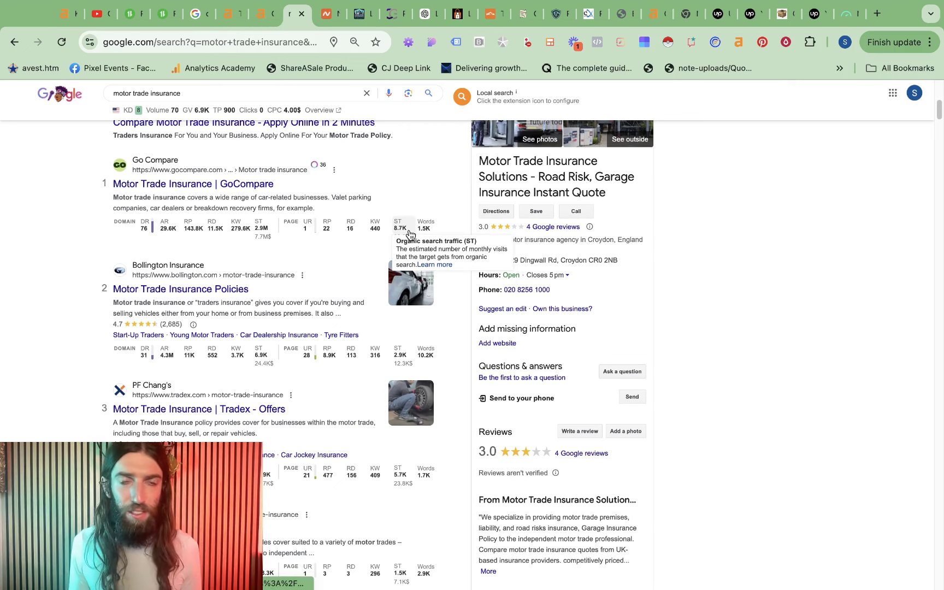
pyautogui.moveTo(143, 231)
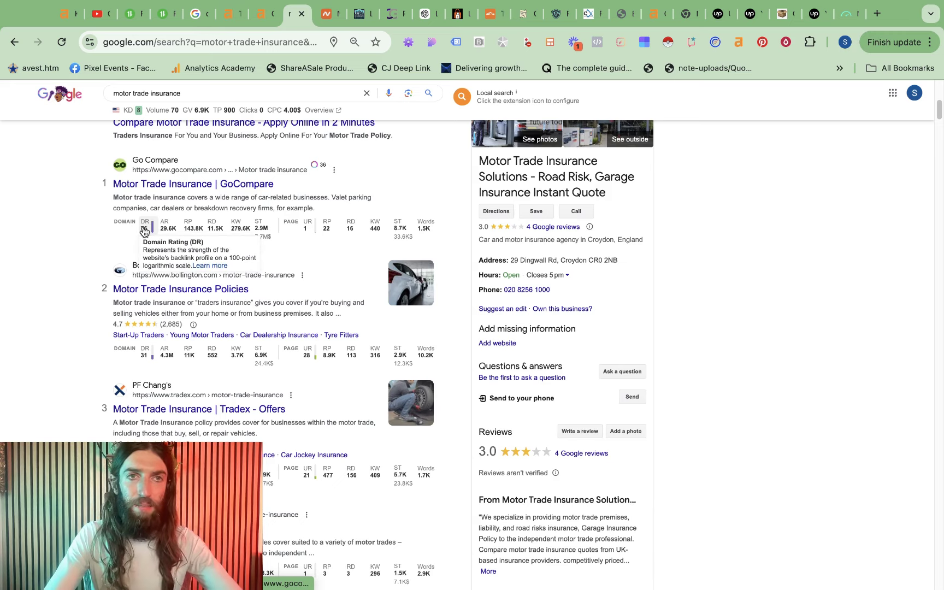
pyautogui.scroll(3, 143, 231)
pyautogui.scroll(-2, 133, 259)
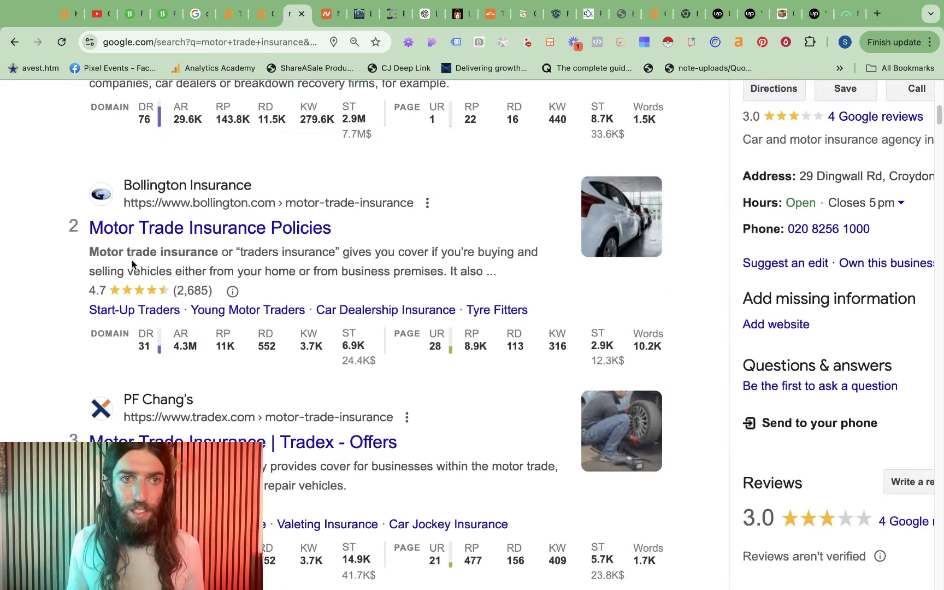
pyautogui.moveTo(158, 358)
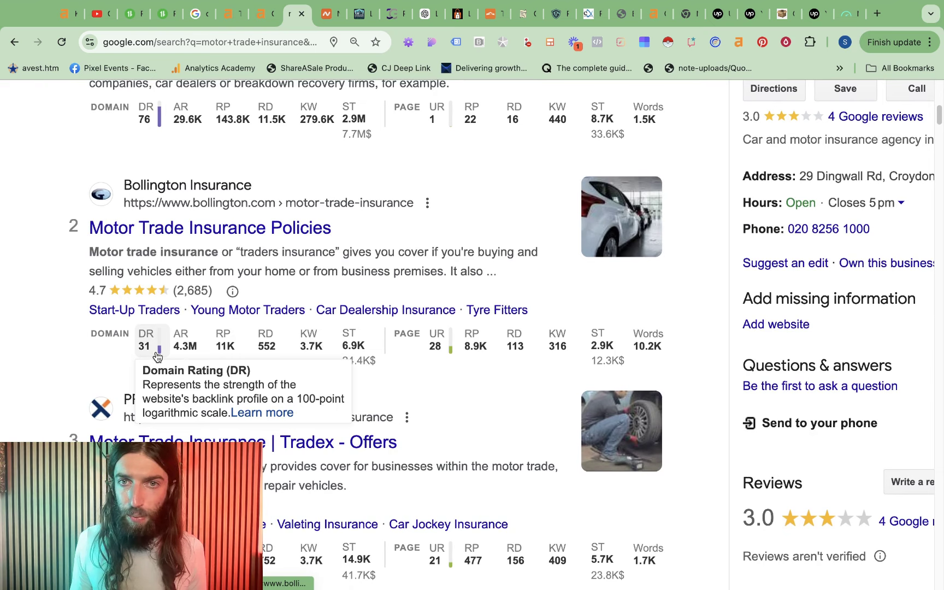
pyautogui.scroll(-1, 397, 275)
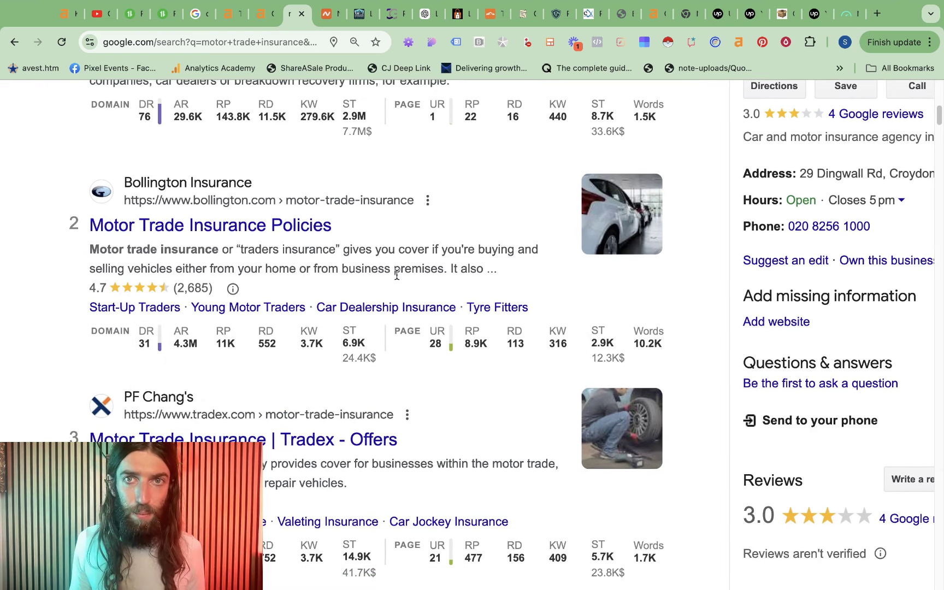
pyautogui.scroll(-3, 397, 275)
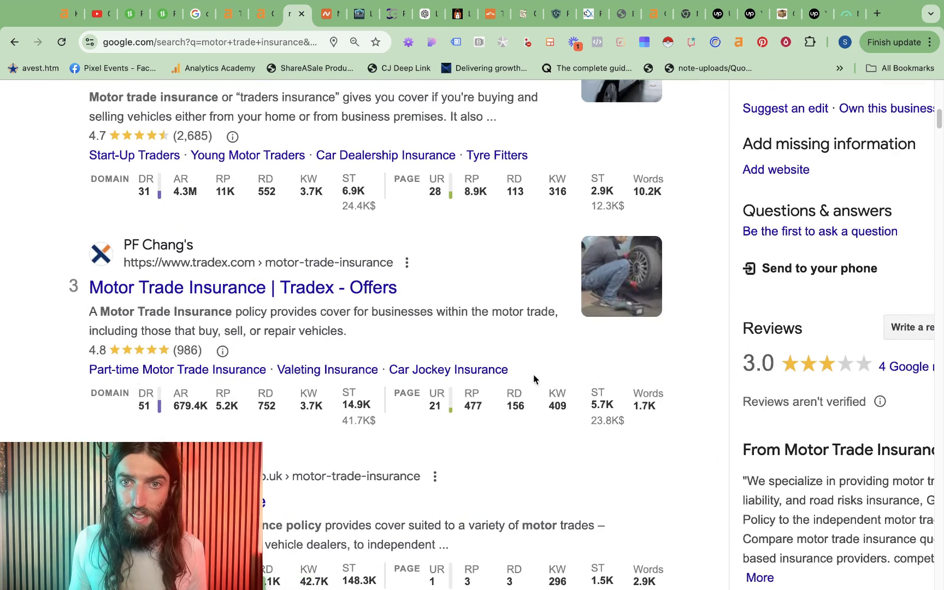
pyautogui.scroll(-3, 413, 295)
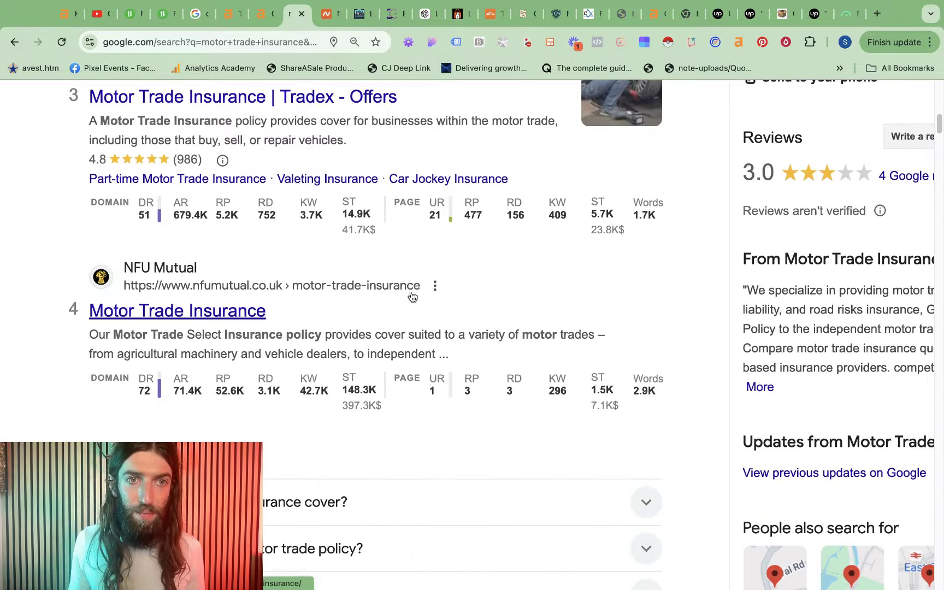
pyautogui.scroll(-10, 413, 295)
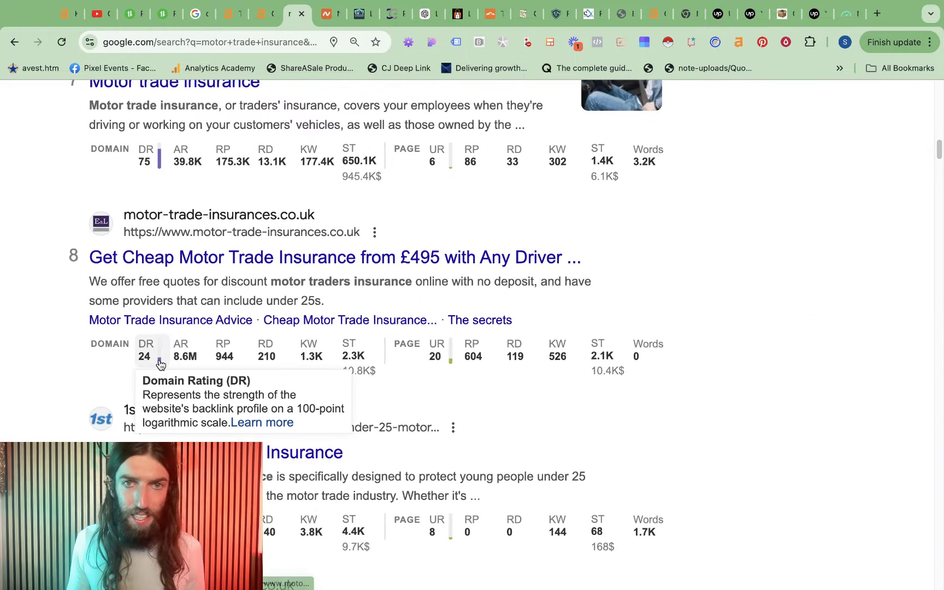
pyautogui.scroll(-4, 678, 331)
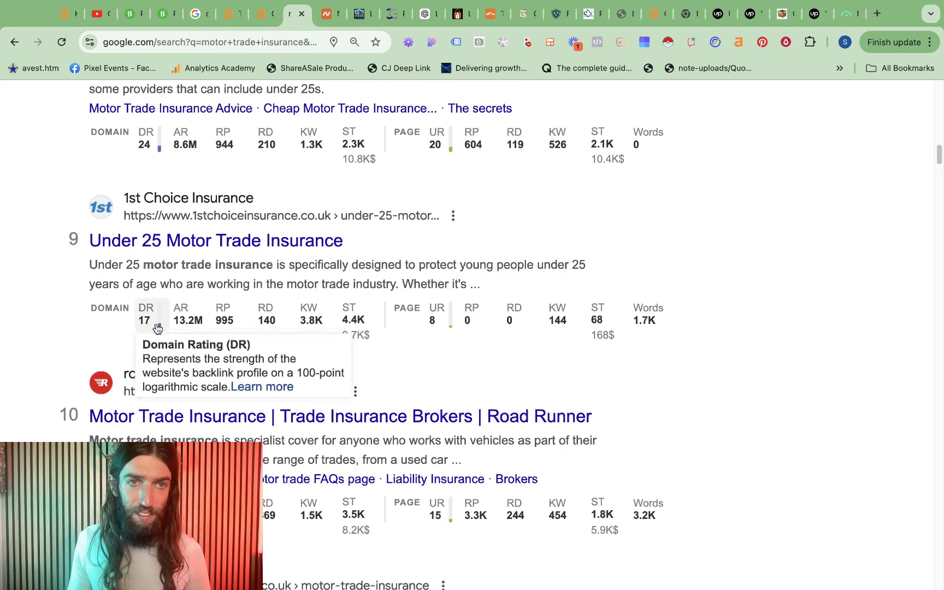
pyautogui.scroll(1, 464, 284)
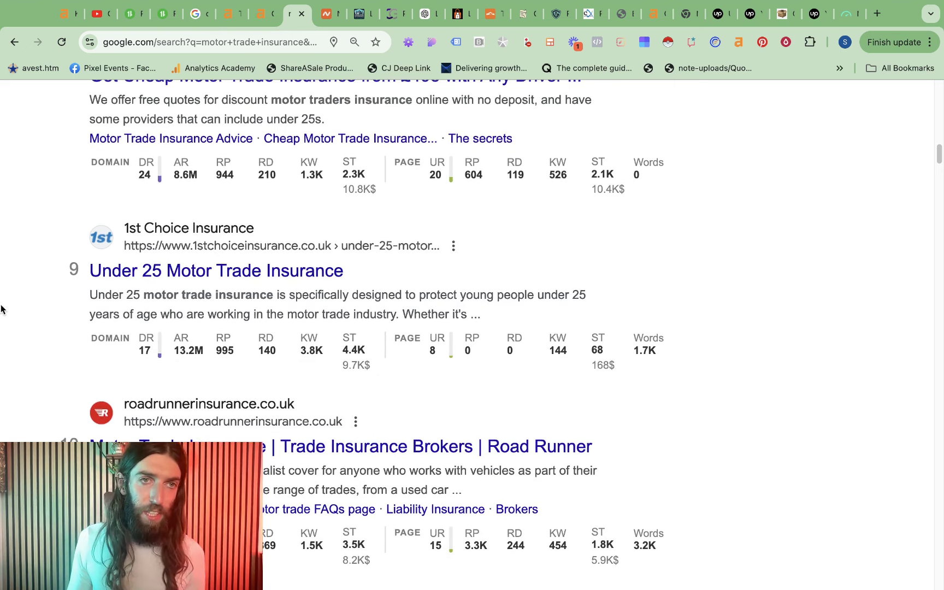
pyautogui.scroll(1, 46, 304)
pyautogui.scroll(15, 168, 329)
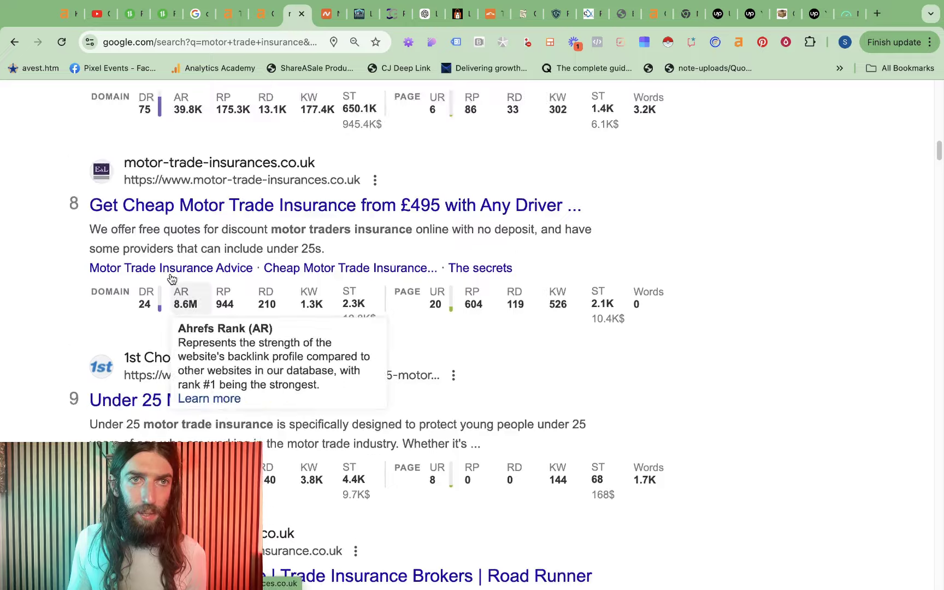
pyautogui.scroll(10, 171, 280)
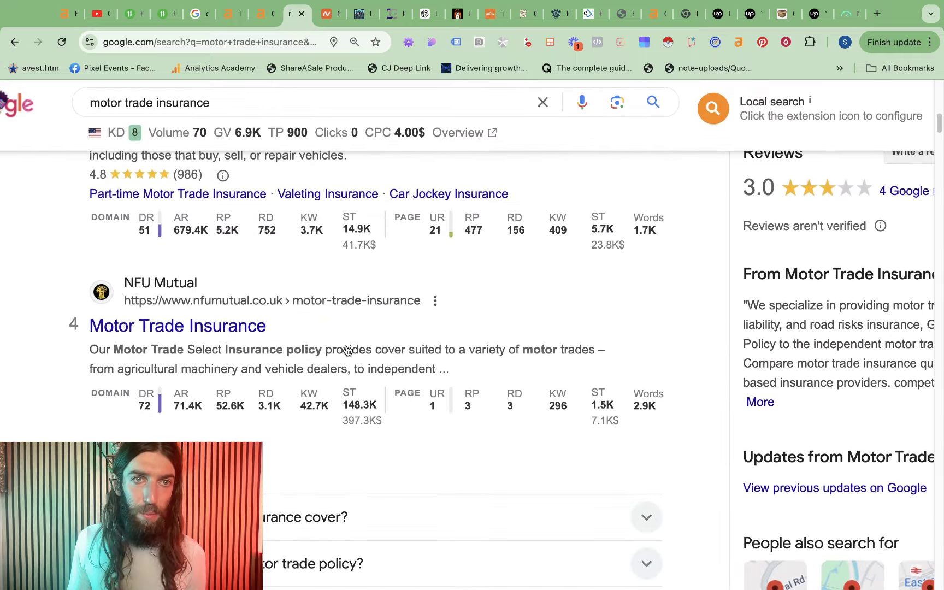
pyautogui.scroll(-3, 347, 350)
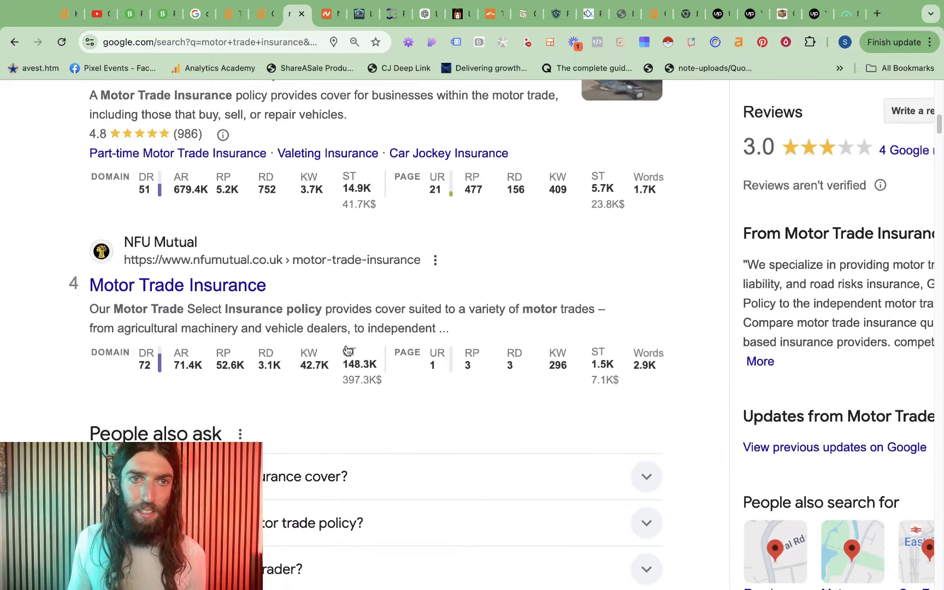
pyautogui.scroll(4, 162, 344)
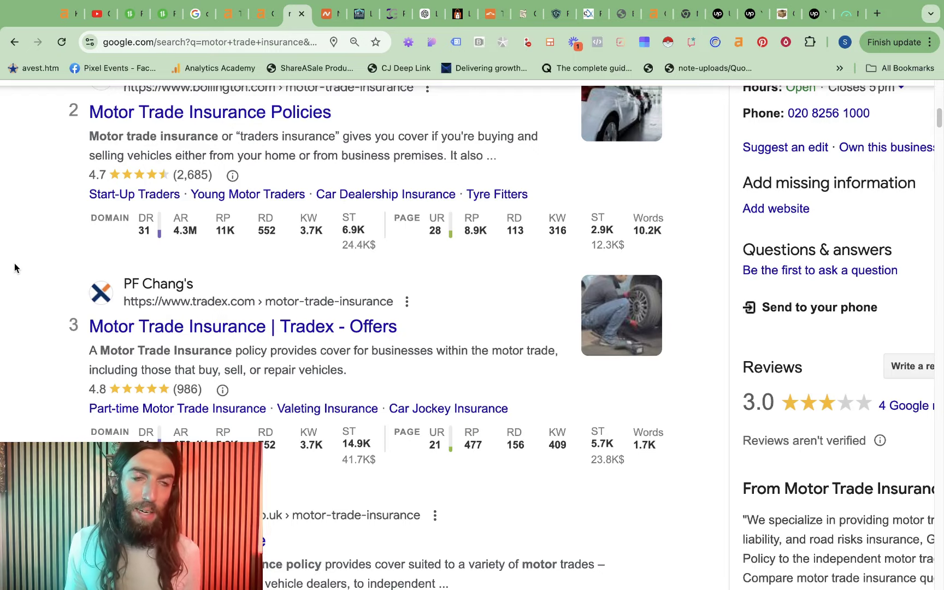
pyautogui.scroll(-1, 8, 257)
pyautogui.moveTo(138, 220)
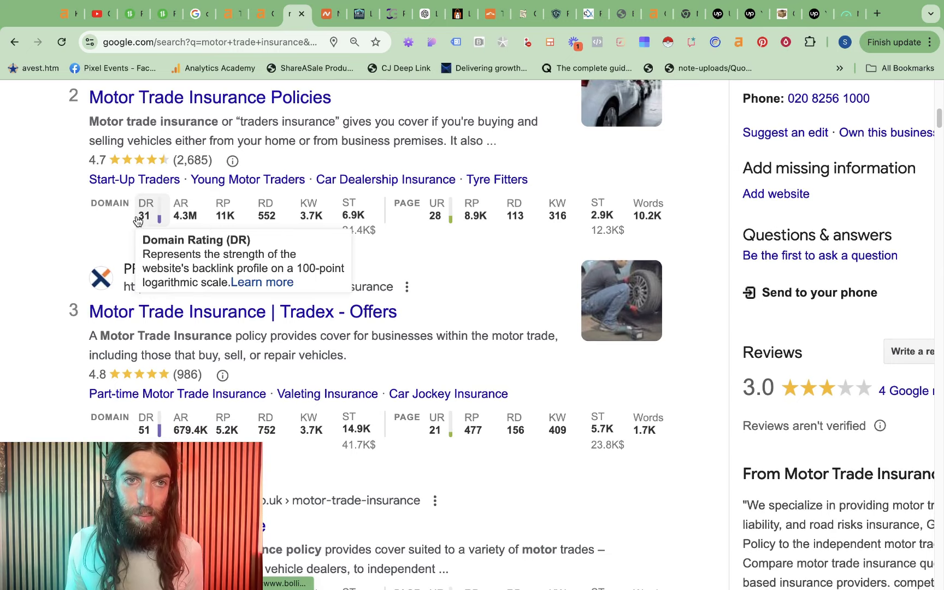
pyautogui.scroll(-2, 84, 302)
pyautogui.moveTo(144, 387)
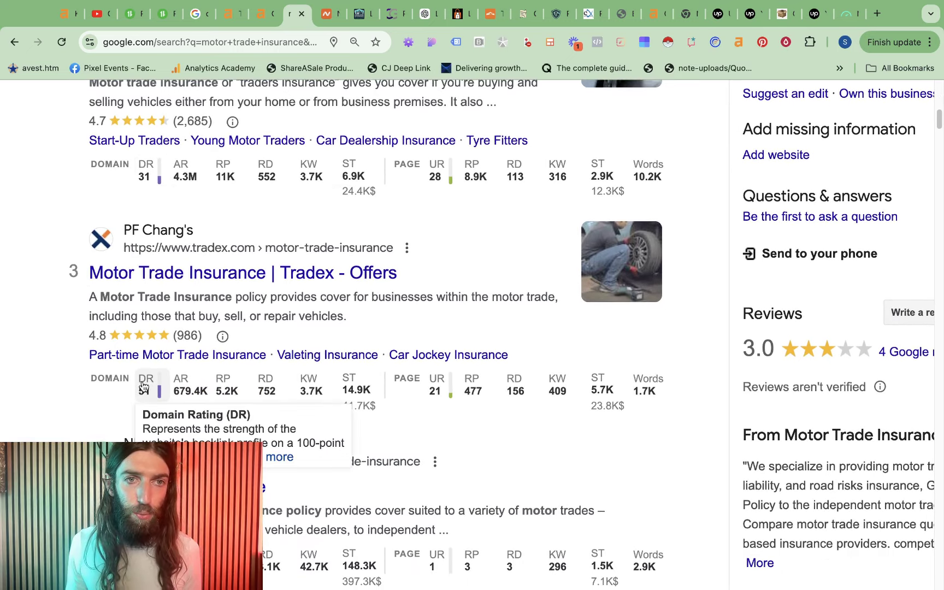
pyautogui.moveTo(458, 181)
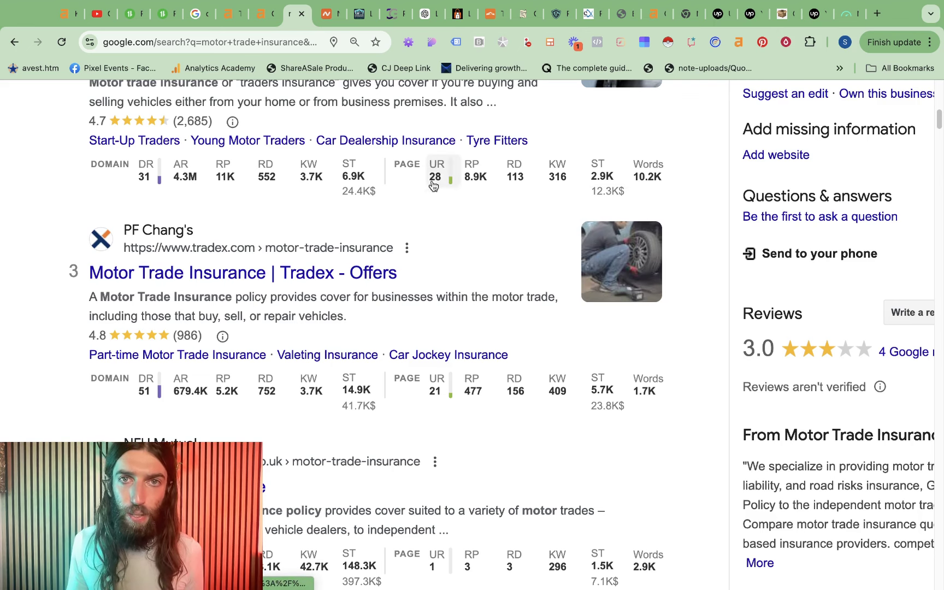
pyautogui.moveTo(513, 180)
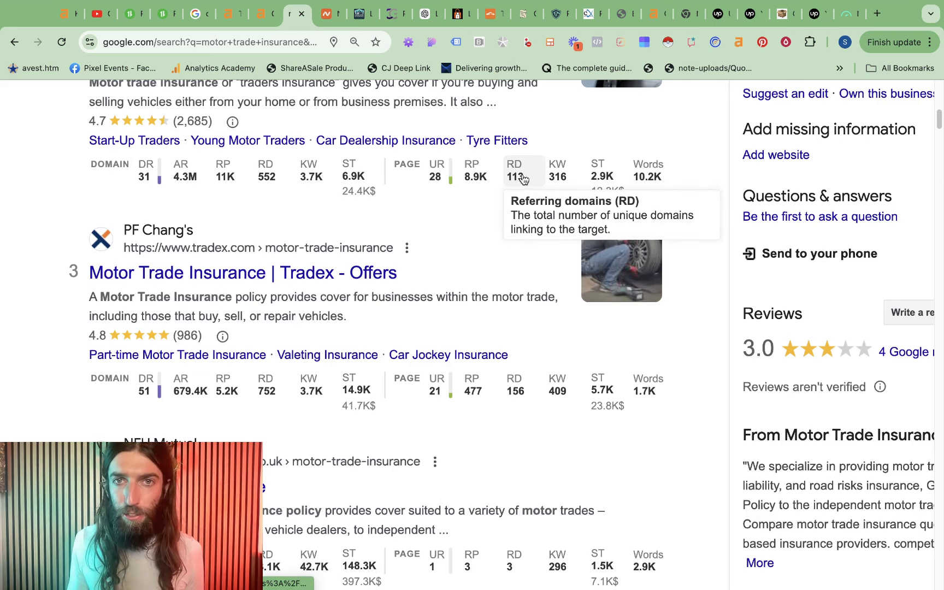
pyautogui.moveTo(516, 389)
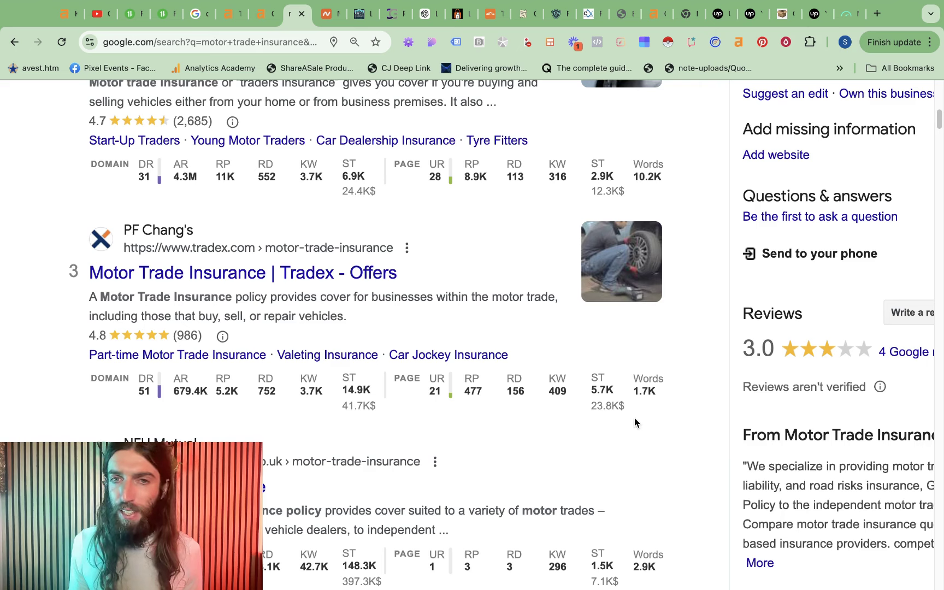
pyautogui.moveTo(624, 410)
pyautogui.scroll(-5, 624, 409)
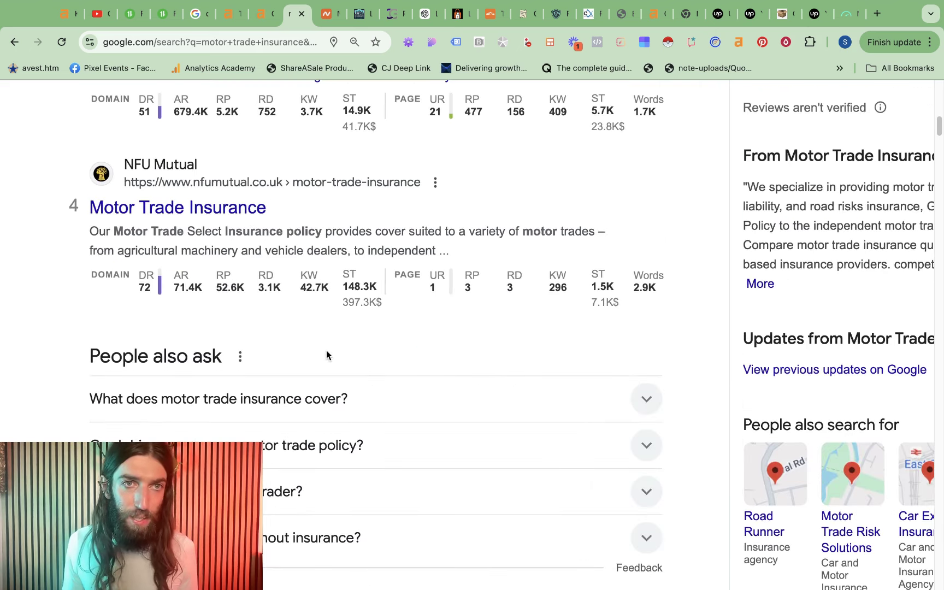
pyautogui.moveTo(144, 300)
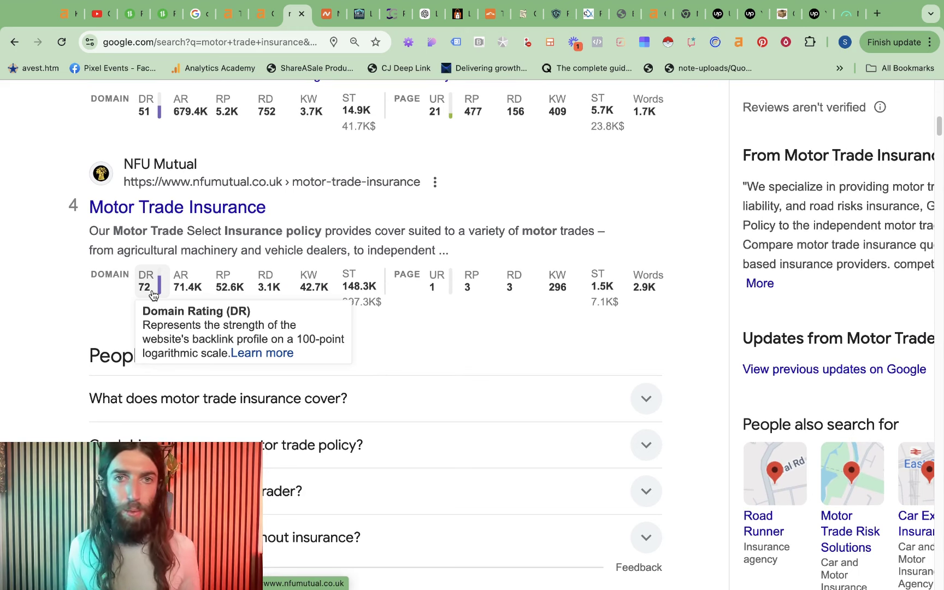
pyautogui.moveTo(429, 299)
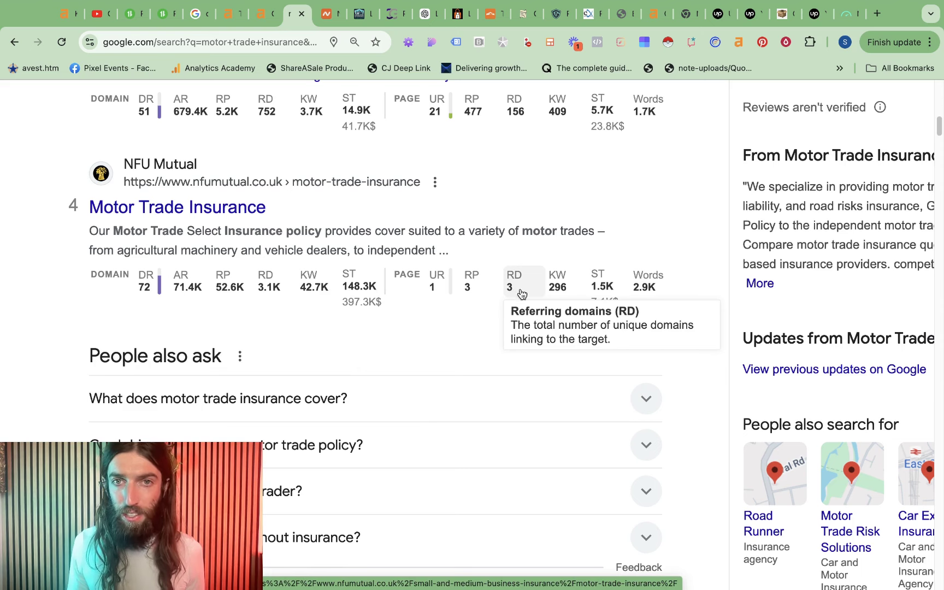
# Step: Scroll through the motor trade insurance results, reviewing NFU Mutual's 1.5K traffic and 296 keywords
pyautogui.scroll(-15, 518, 309)
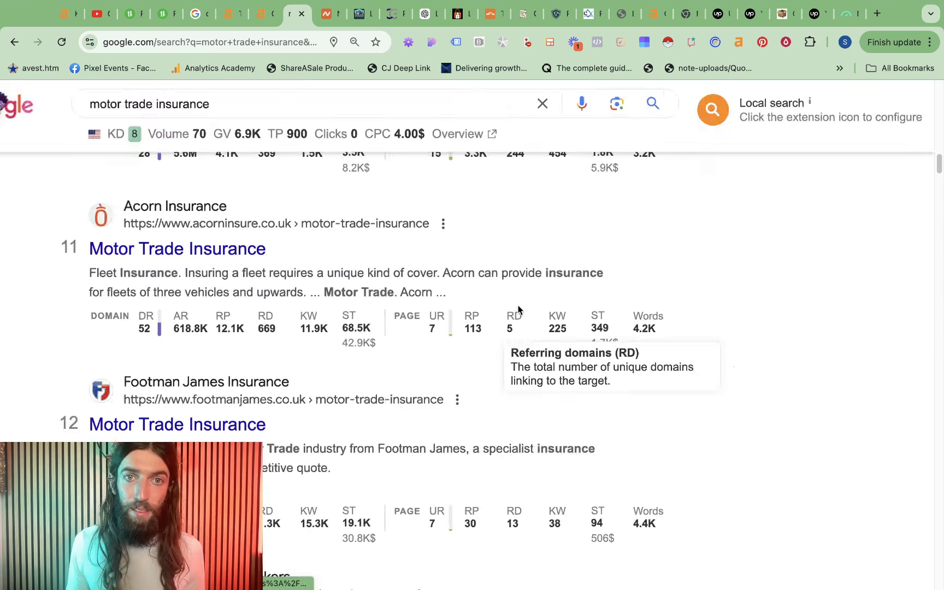
pyautogui.scroll(-7, 519, 310)
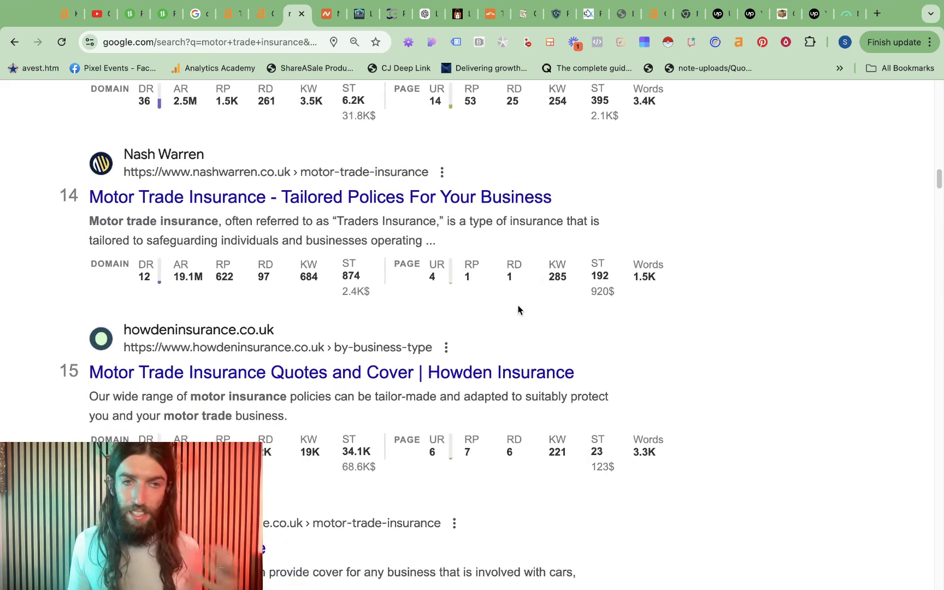
pyautogui.scroll(4, 517, 306)
pyautogui.scroll(2, 516, 306)
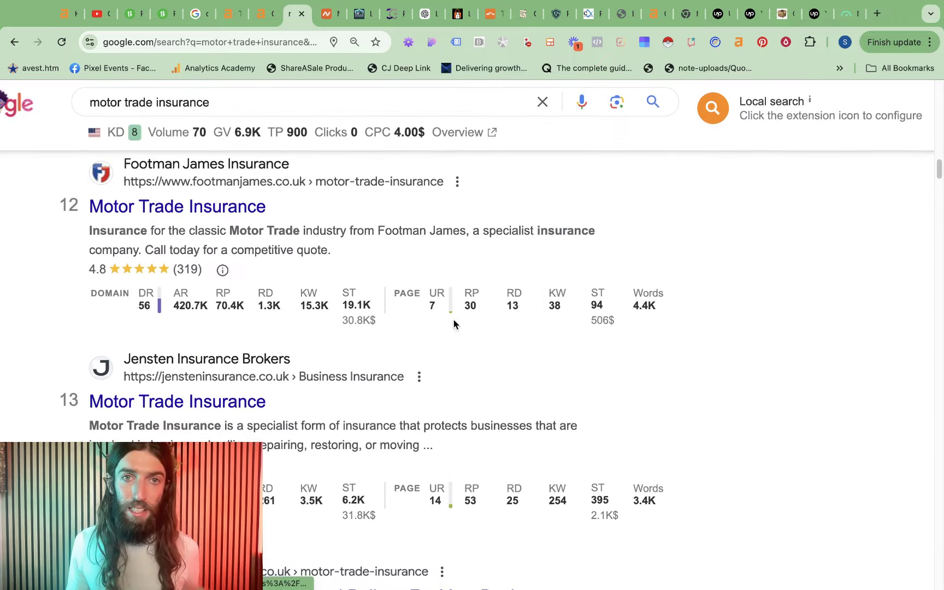
pyautogui.scroll(-10, 487, 342)
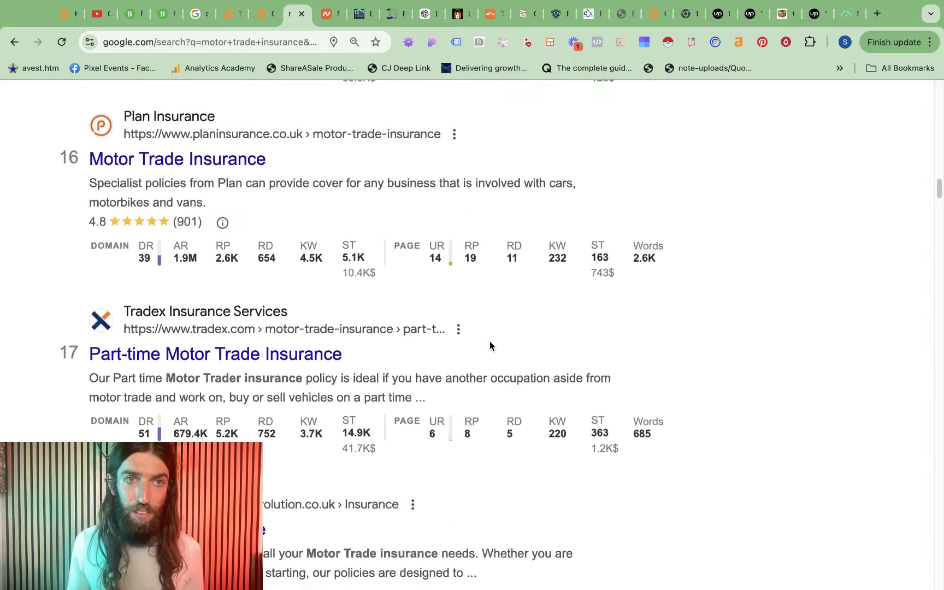
pyautogui.scroll(10, 490, 343)
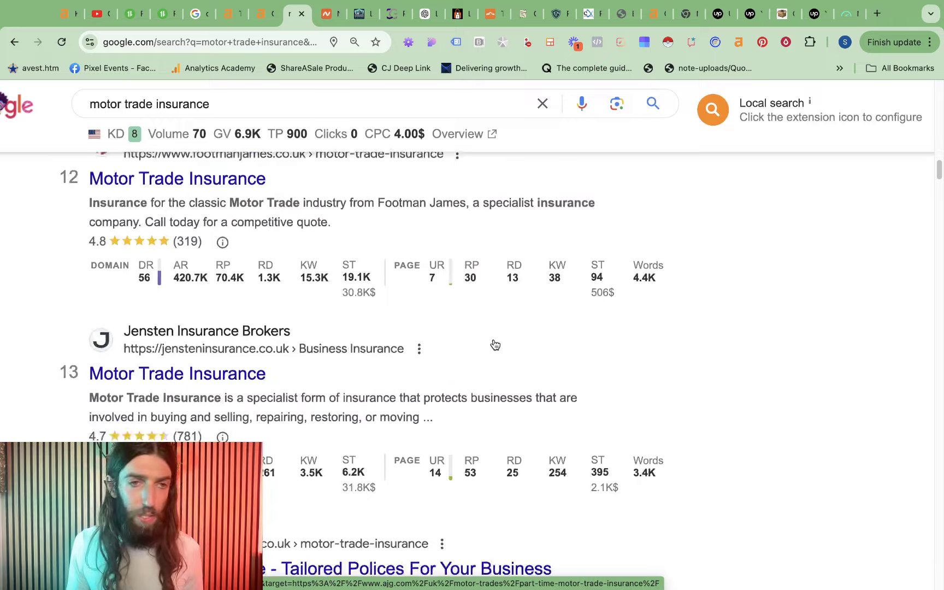
pyautogui.scroll(2, 493, 343)
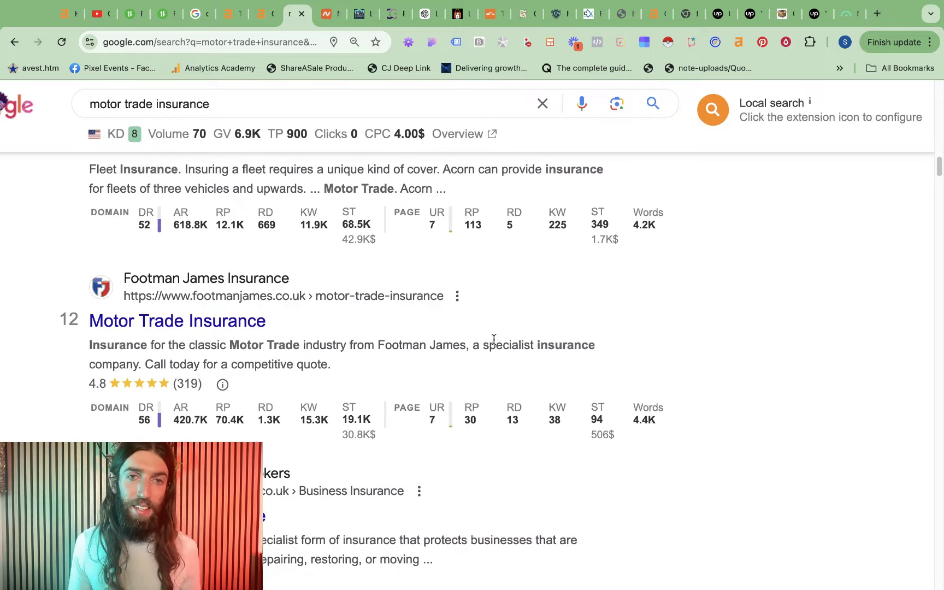
pyautogui.scroll(2, 496, 344)
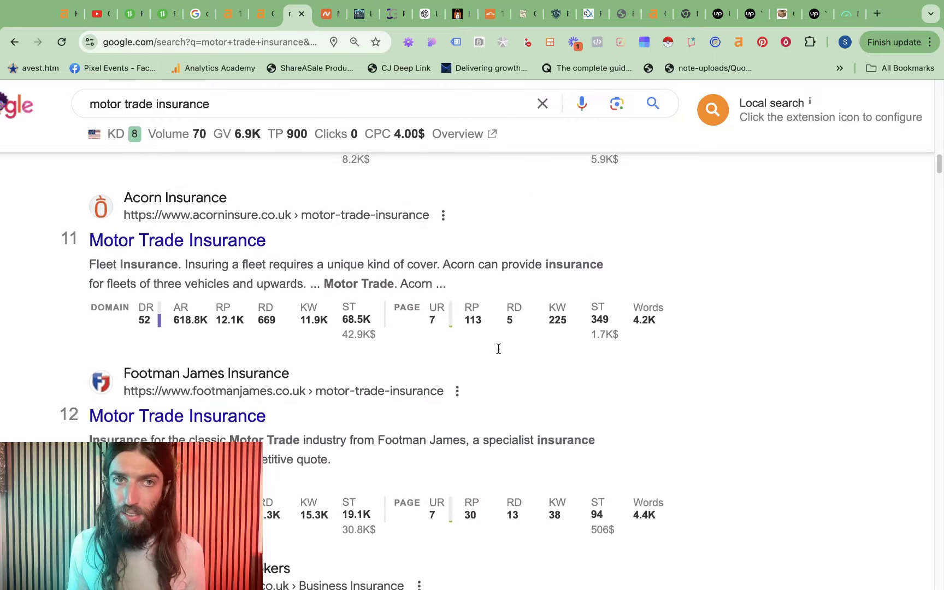
pyautogui.scroll(12, 499, 348)
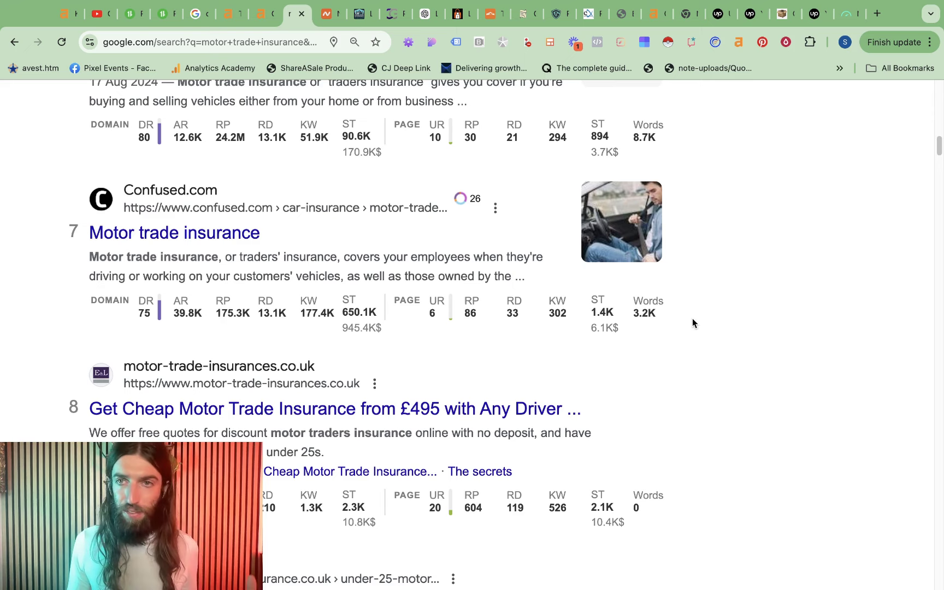
pyautogui.scroll(4, 693, 323)
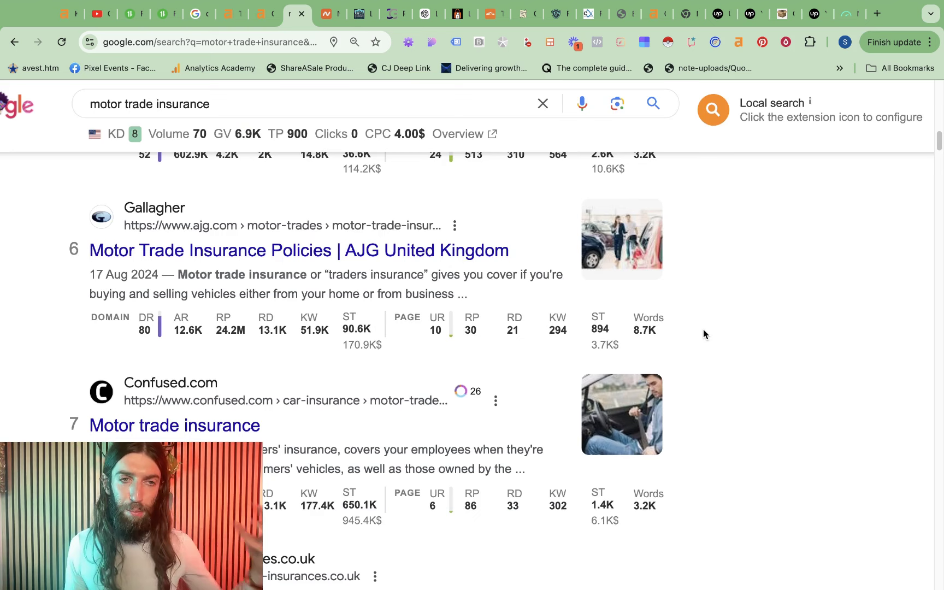
pyautogui.scroll(8, 693, 315)
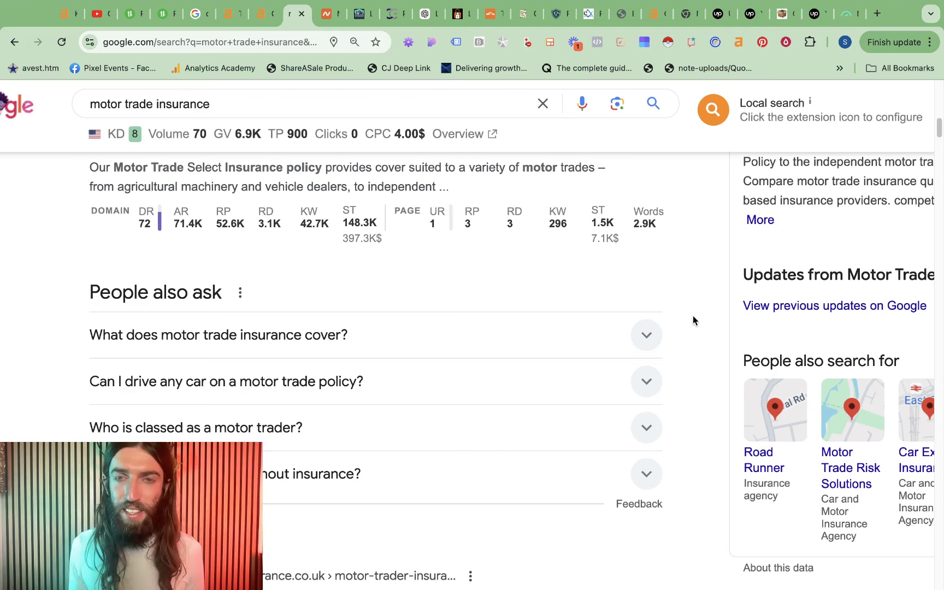
pyautogui.scroll(3, 924, 335)
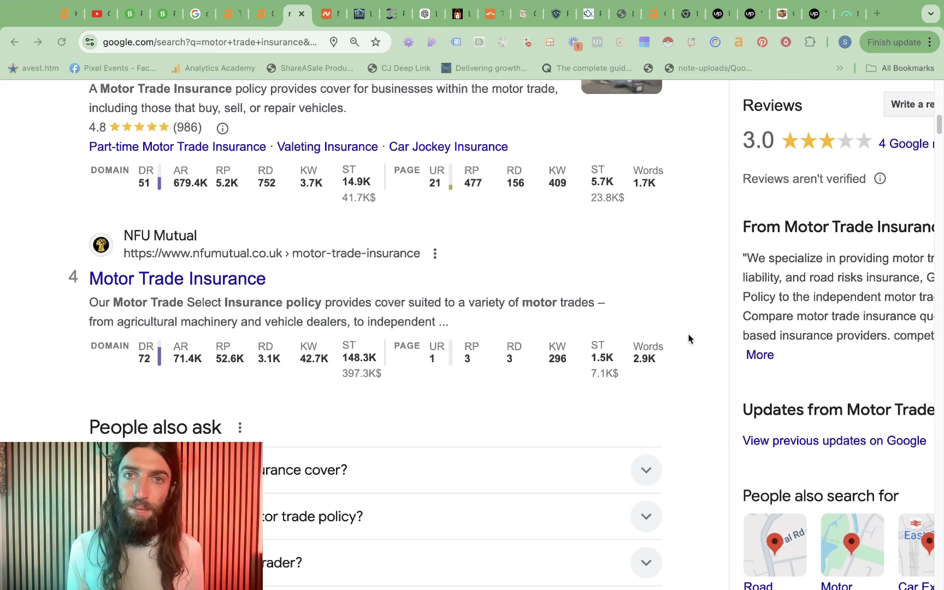
pyautogui.click(468, 358)
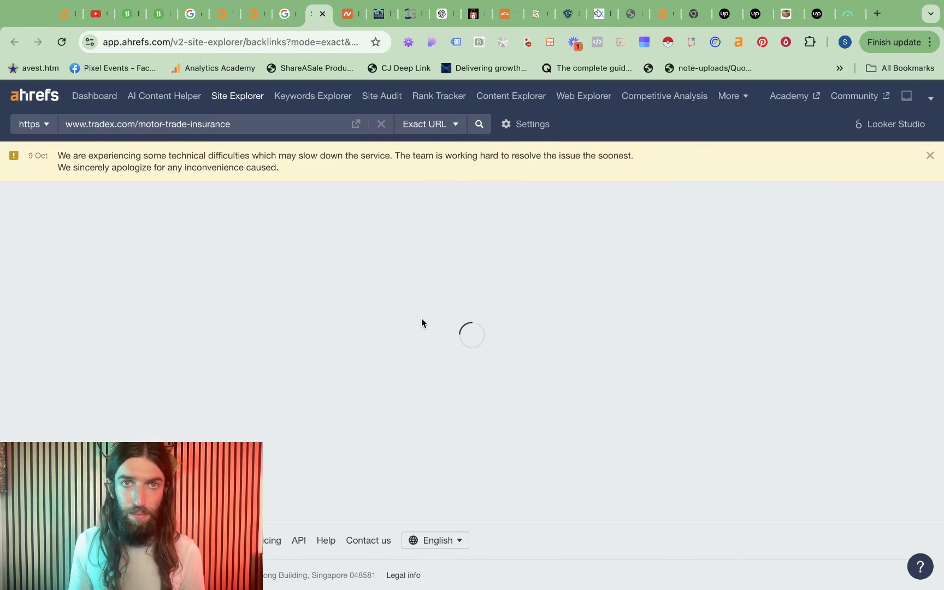
# Step: Scan the Tradex backlinks table, highlight the motor trade insurance quote anchor, and apply the filters
pyautogui.scroll(-2, 311, 325)
pyautogui.scroll(-2, 574, 361)
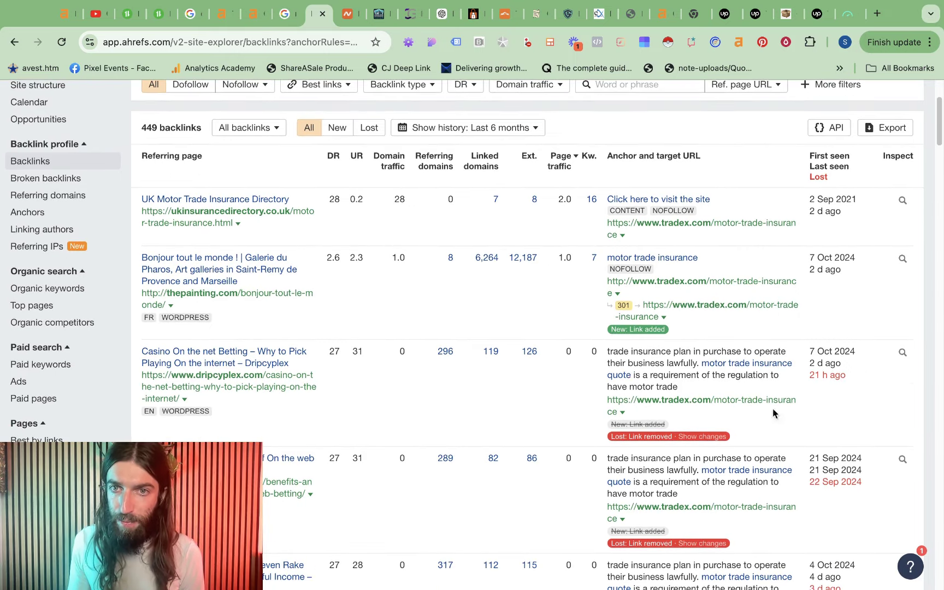
pyautogui.moveTo(700, 365); pyautogui.dragTo(646, 372)
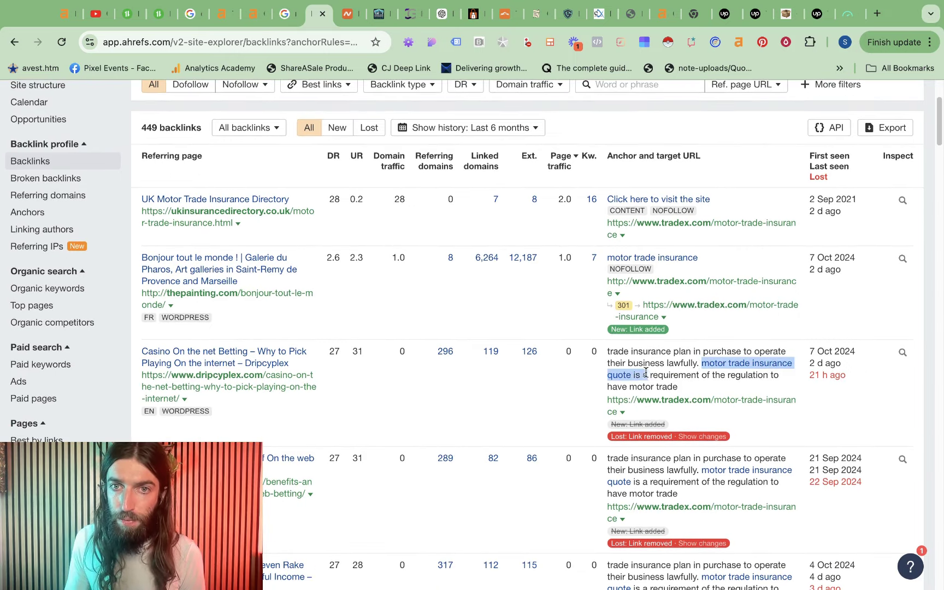
pyautogui.scroll(-15, 672, 334)
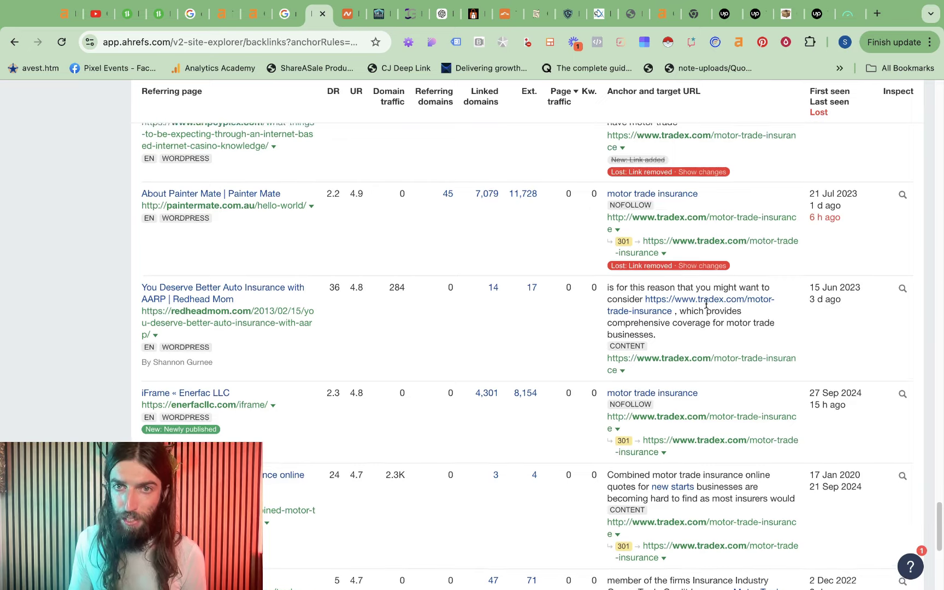
pyautogui.scroll(8, 696, 298)
pyautogui.scroll(7, 696, 298)
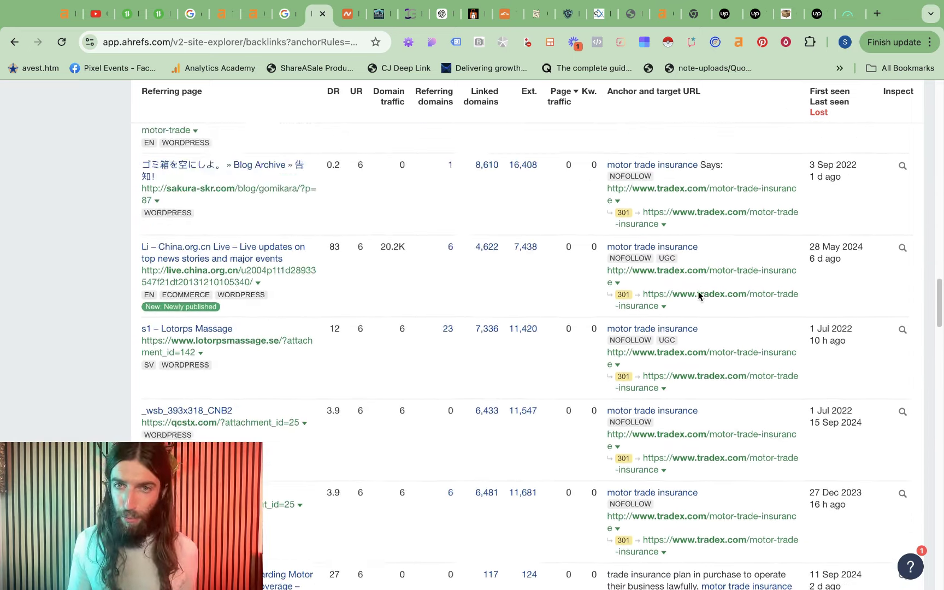
pyautogui.scroll(12, 699, 291)
pyautogui.click(173, 240)
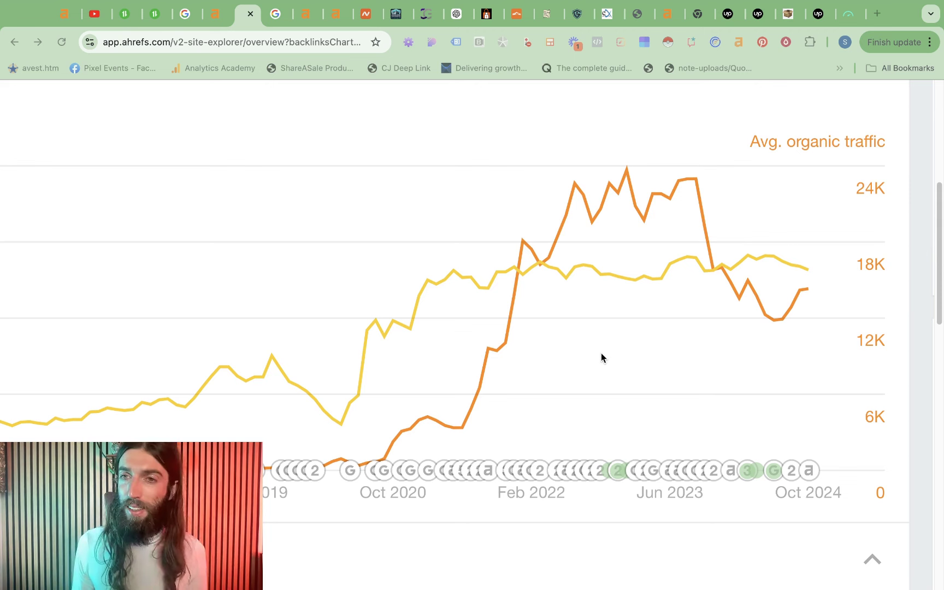
pyautogui.hscroll(-4, 525, 399)
pyautogui.scroll(1, 525, 399)
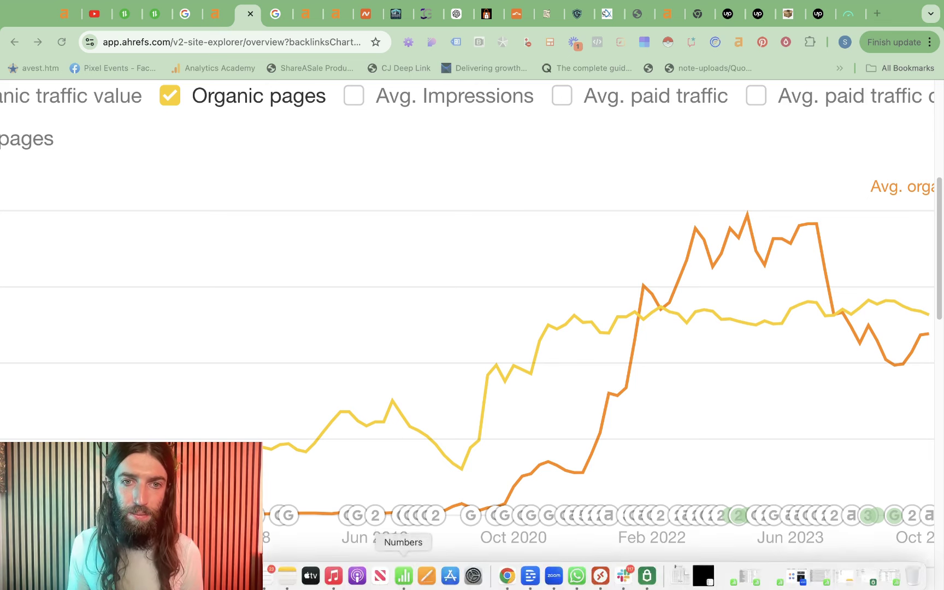
# Step: Turn on Referring domains so the chart shows it beside organic traffic and organic pages
pyautogui.scroll(2, 31, 128)
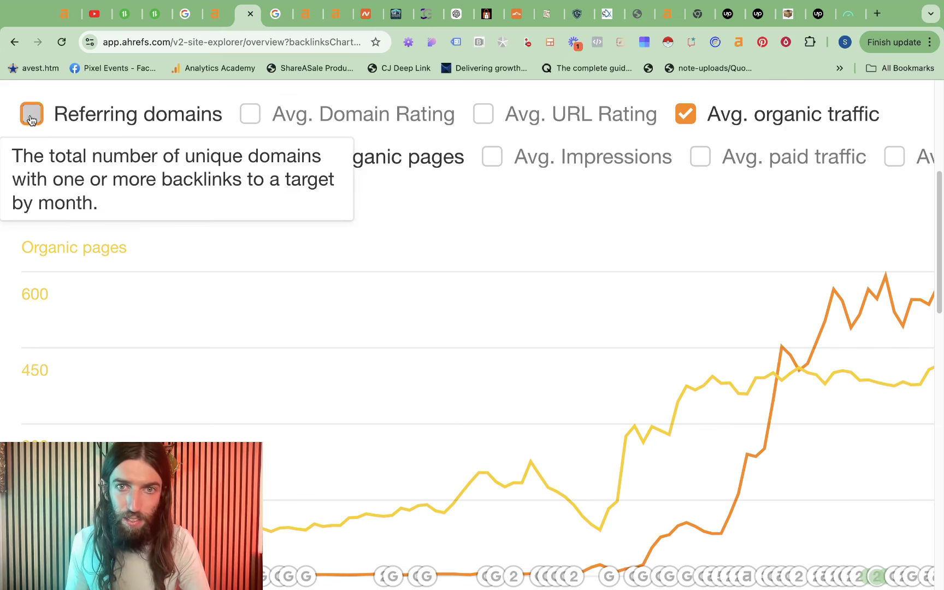
pyautogui.click(32, 116)
pyautogui.scroll(-5, 438, 274)
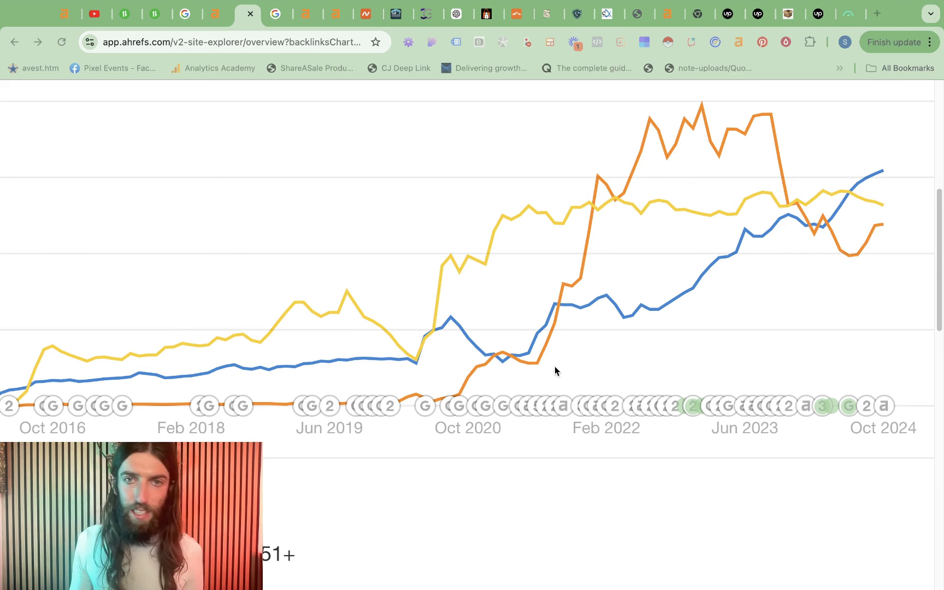
# Step: Scroll up the Ahrefs history chart where referring domains finish highest by October 2024
pyautogui.scroll(1, 555, 366)
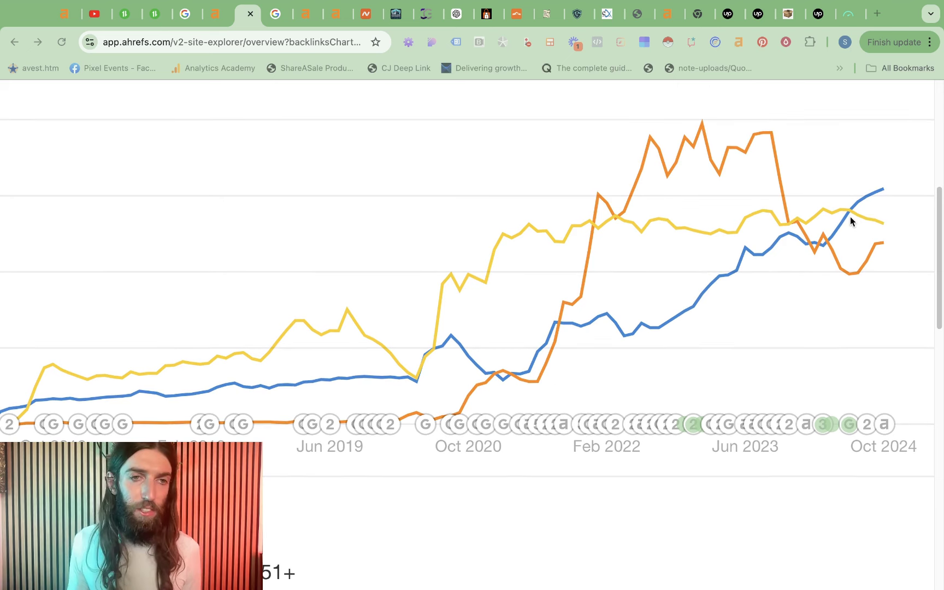